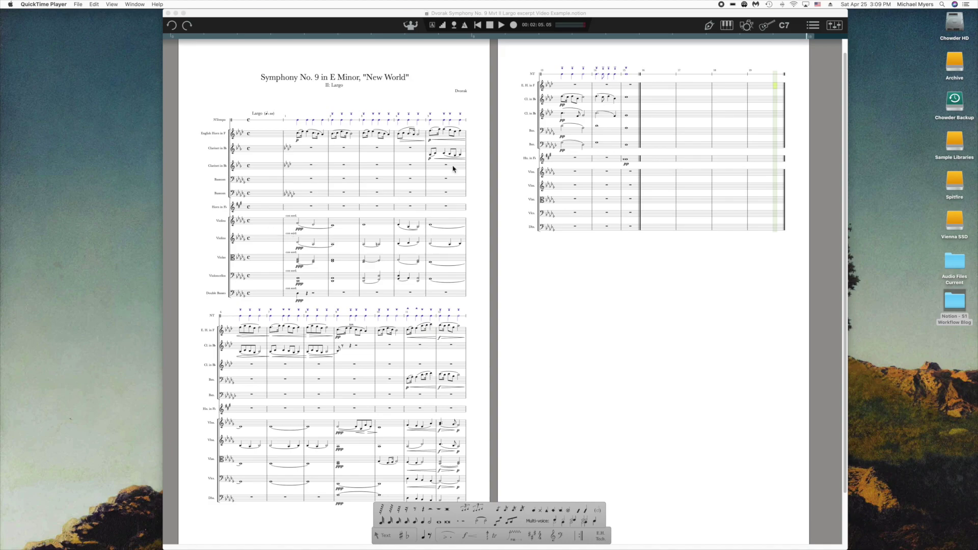
Step: Bring the Notion window with the Dvořák Largo score to the front
left_click(652, 118)
Step: Open Score Setup and add a solo Violin staff beneath the first Violins
key("super+u")
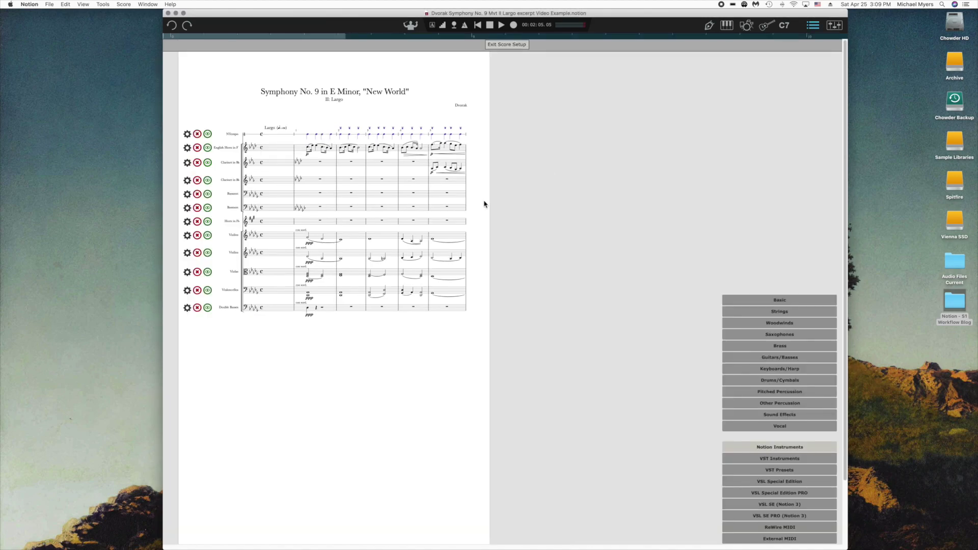
left_click(277, 247)
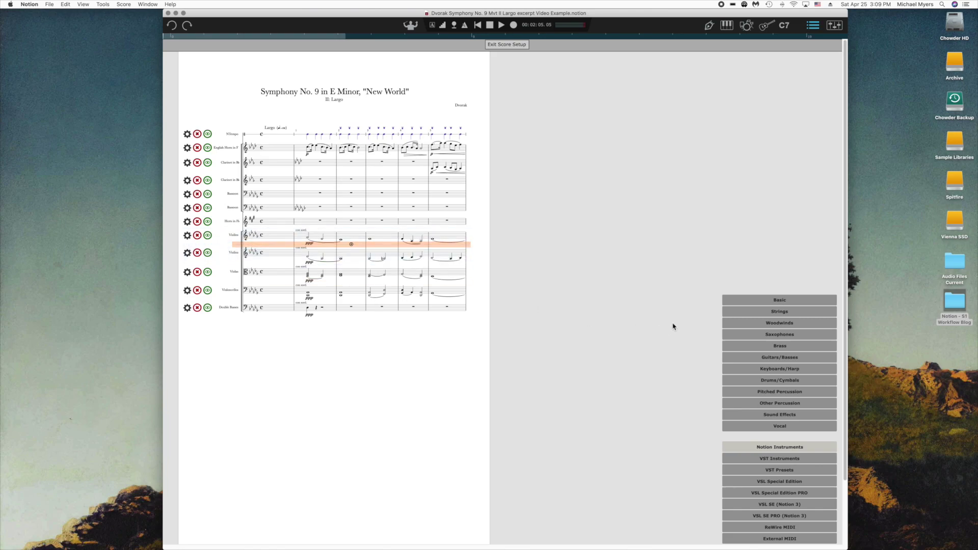
mouse_move(773, 310)
left_click(695, 314)
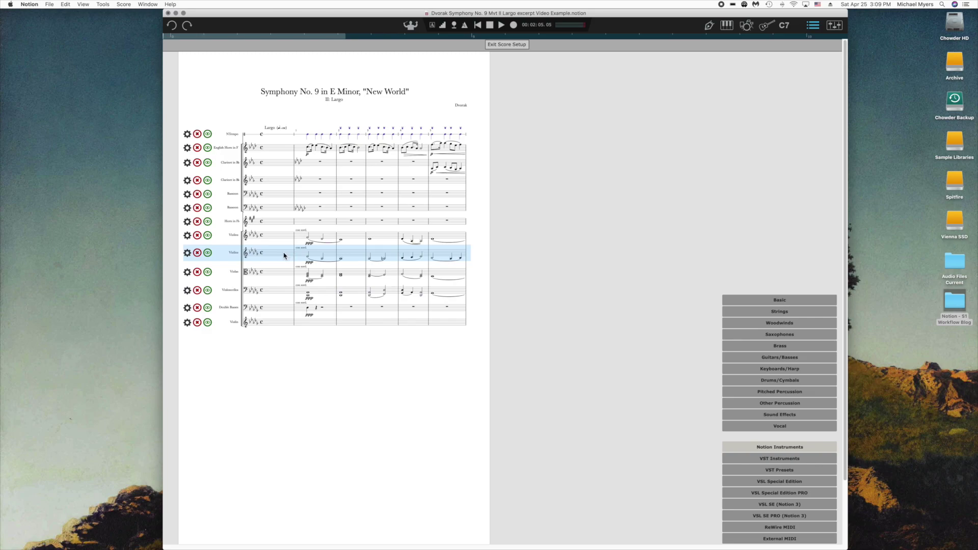
mouse_move(283, 257)
left_mouse_down()
mouse_move(280, 324)
mouse_move(280, 245)
mouse_move(282, 329)
mouse_move(280, 246)
left_mouse_up()
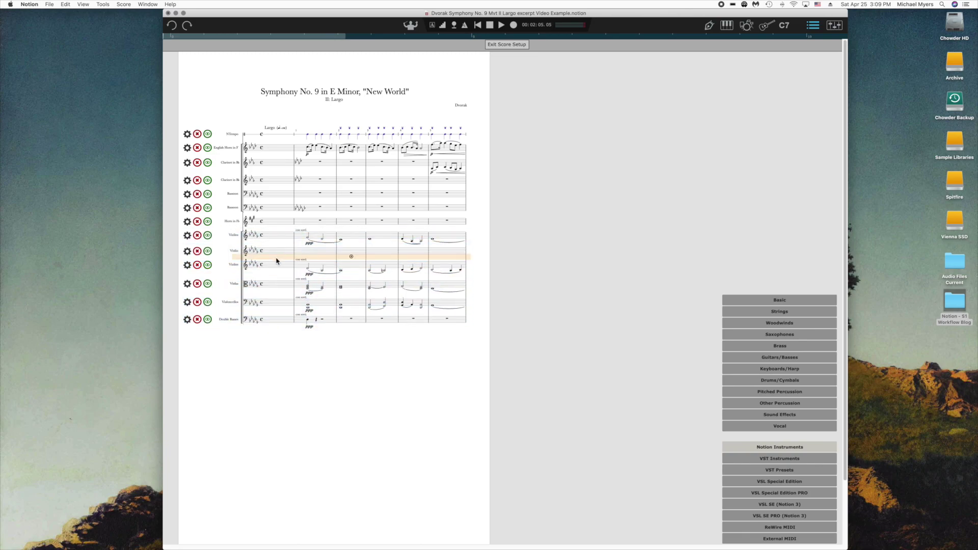
Step: Add a solo Violin under the second Violins and a solo Viola under the Violas
left_click(277, 275)
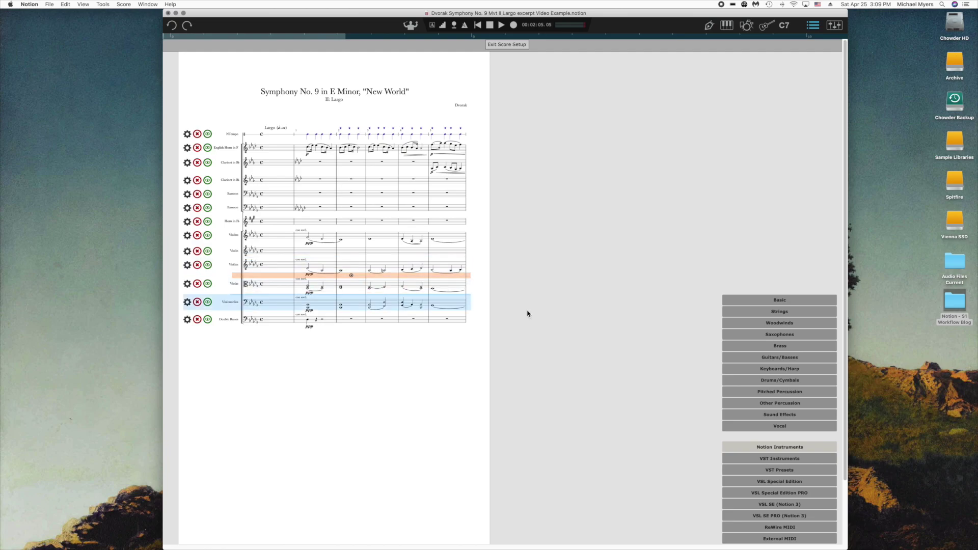
left_click(751, 313)
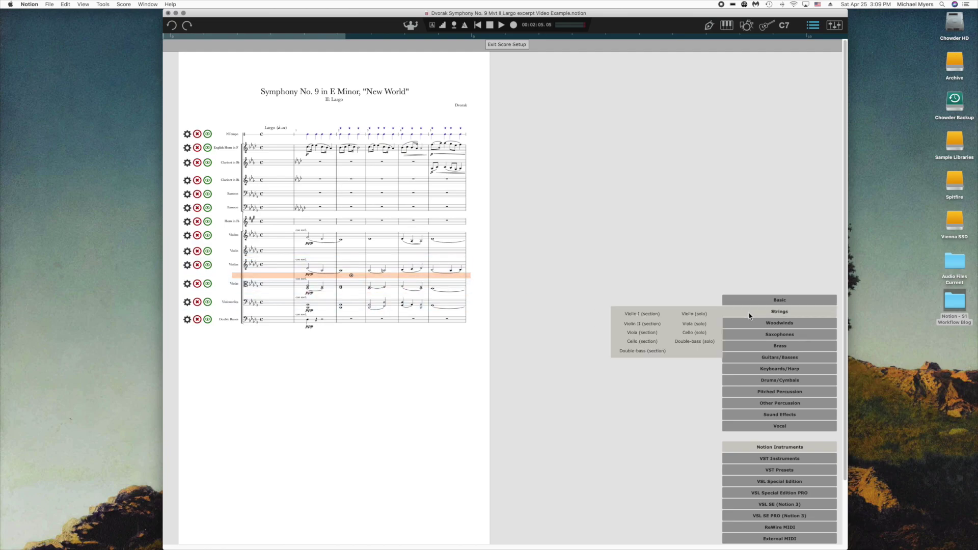
left_click(694, 314)
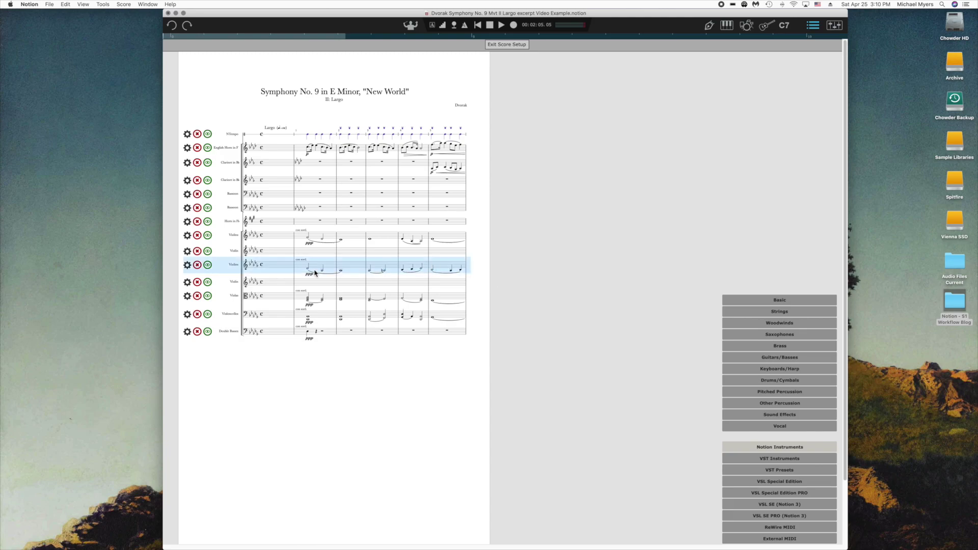
left_click(280, 306)
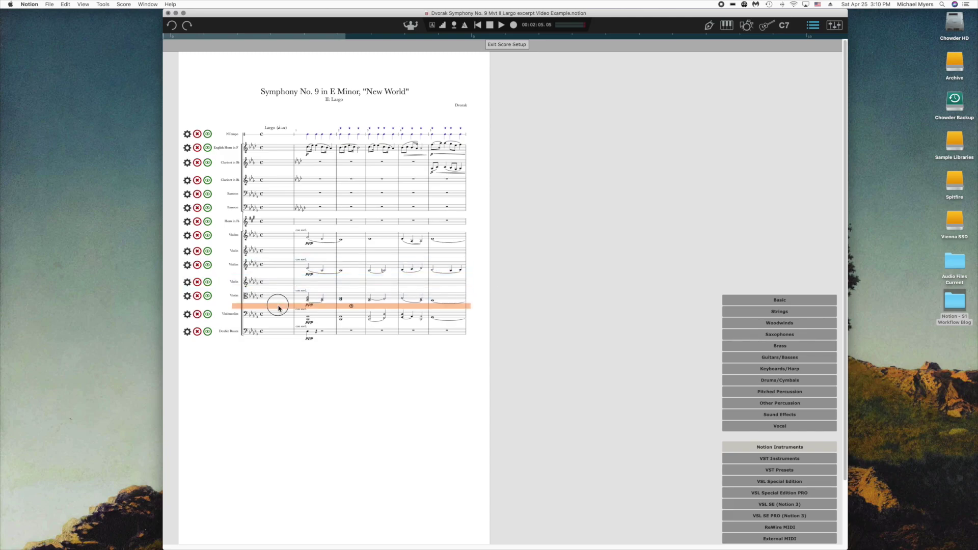
left_click(754, 312)
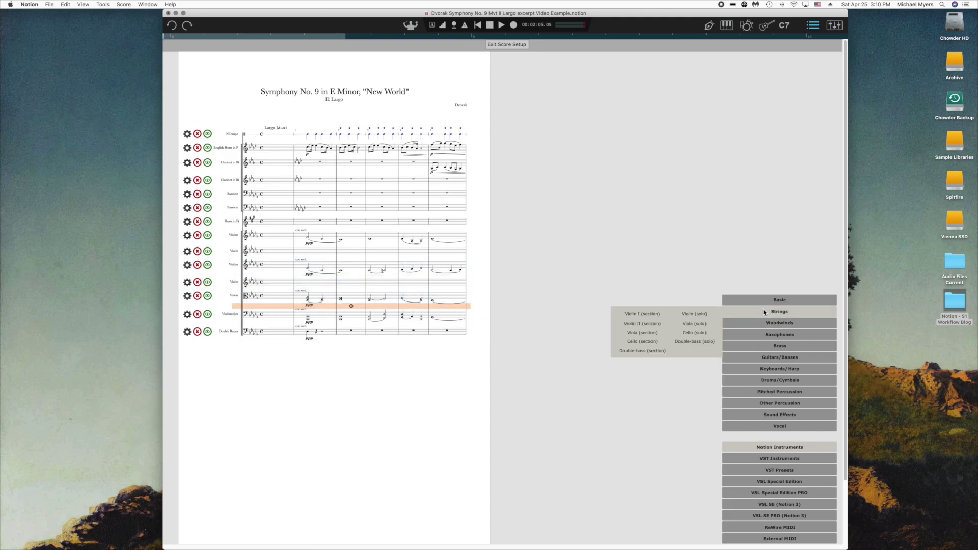
left_click(702, 324)
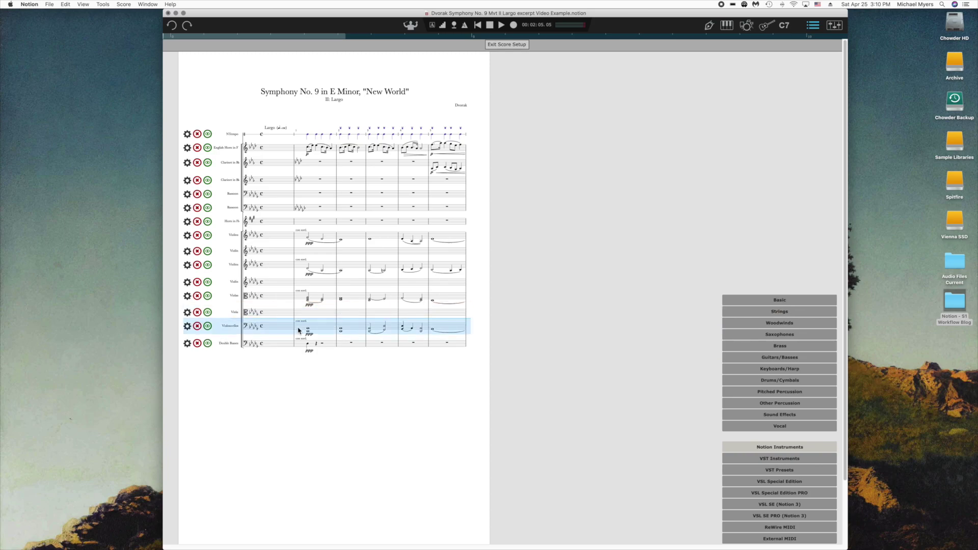
Step: Add a solo Cello staff under the Violoncellos and leave Score Setup
left_click(278, 335)
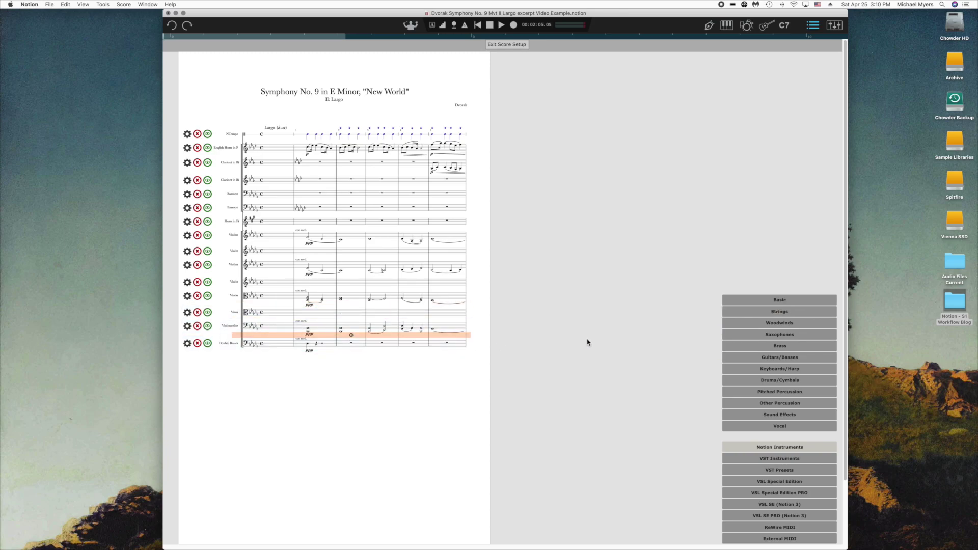
mouse_move(755, 313)
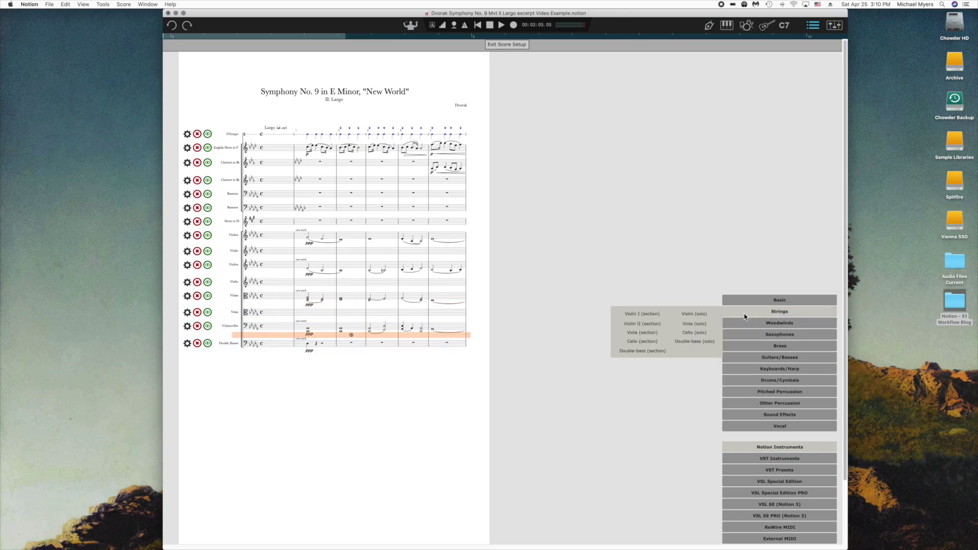
left_click(694, 337)
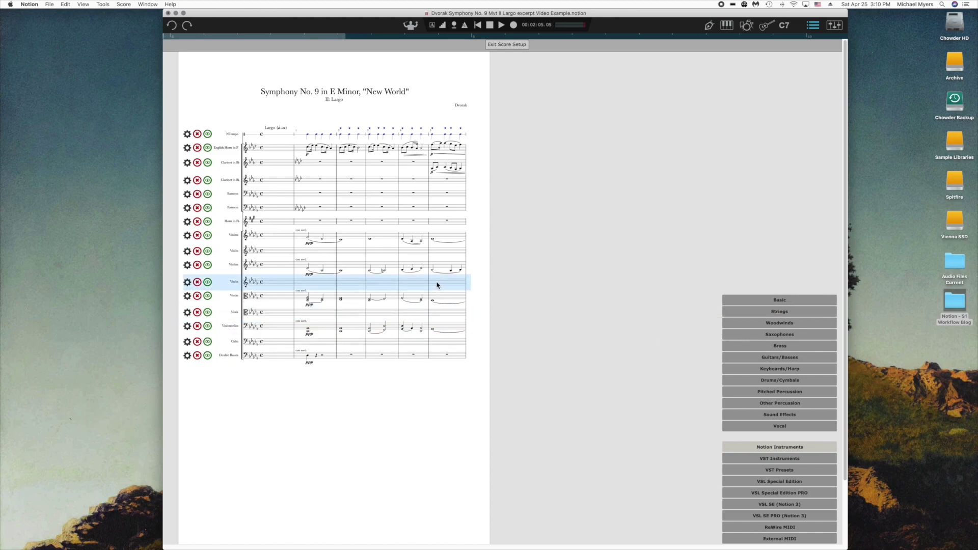
left_click(504, 44)
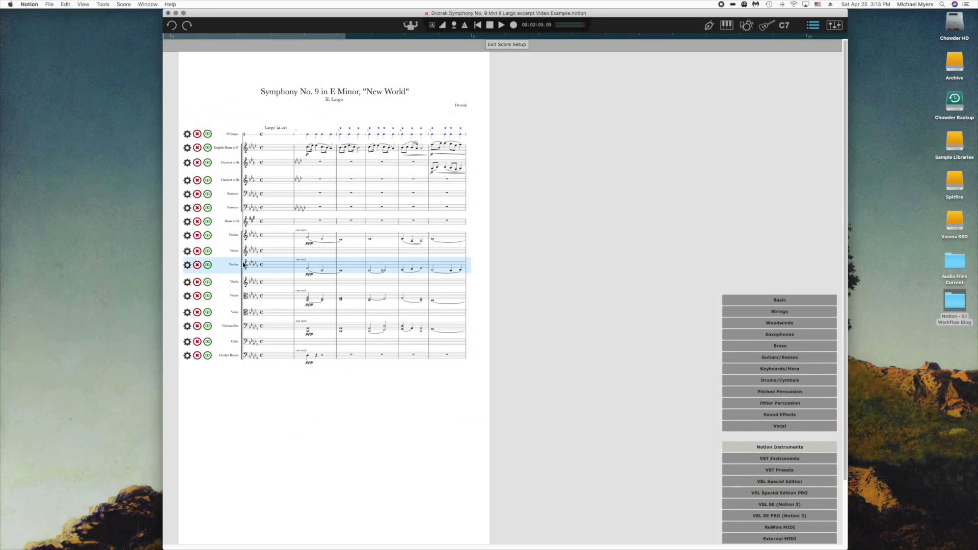
Step: Rename the first new Violin staff First Violin with a '1st' abbreviation, and confirm Second Violin
left_click(187, 251)
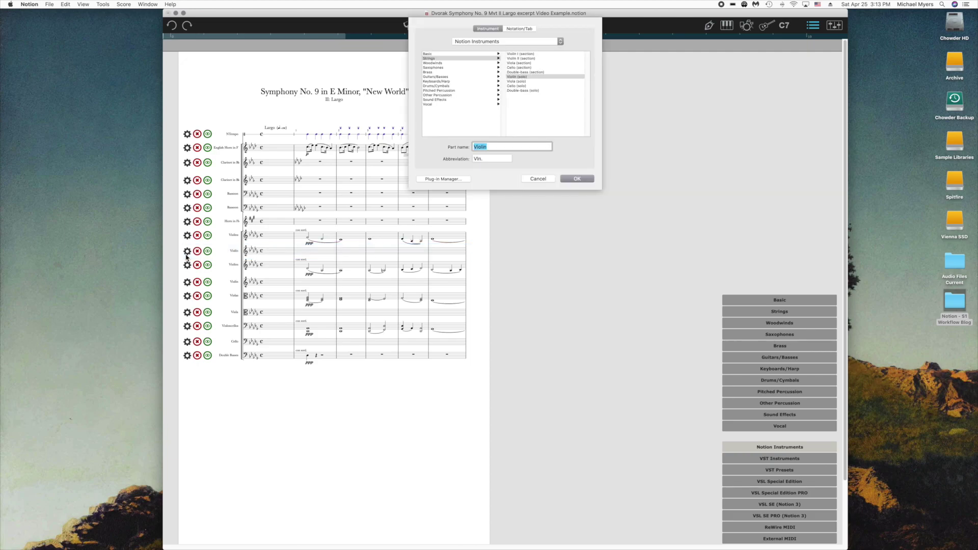
left_click(482, 147)
type("First")
left_click(476, 159)
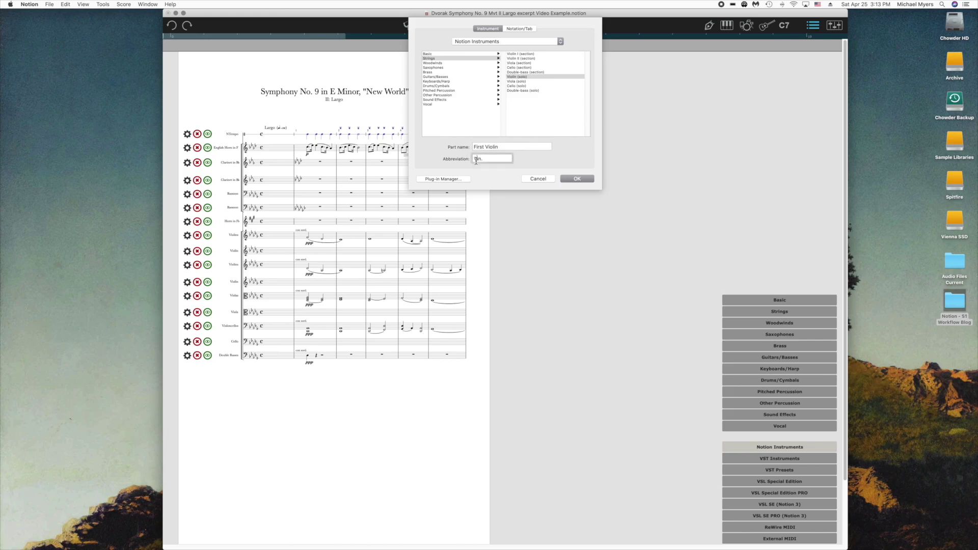
type("1st")
left_click(565, 179)
left_click(573, 179)
Step: Rename the new Viola staff to First Viola
left_click(187, 313)
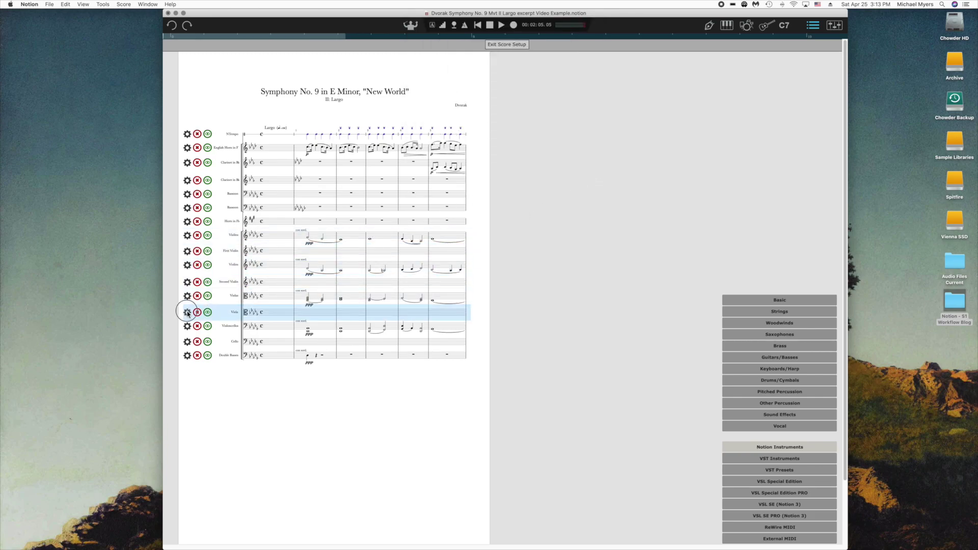
left_click(482, 147)
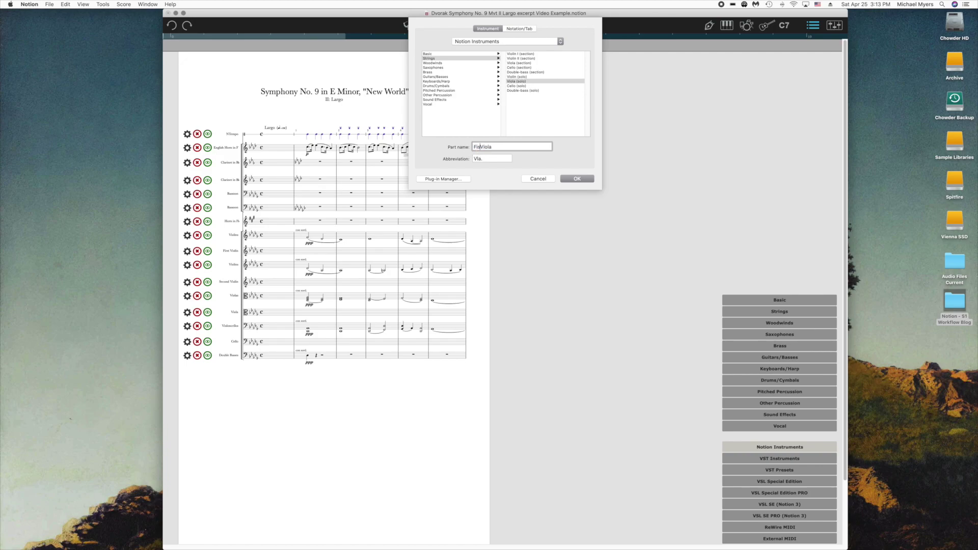
type("First")
left_click(478, 158)
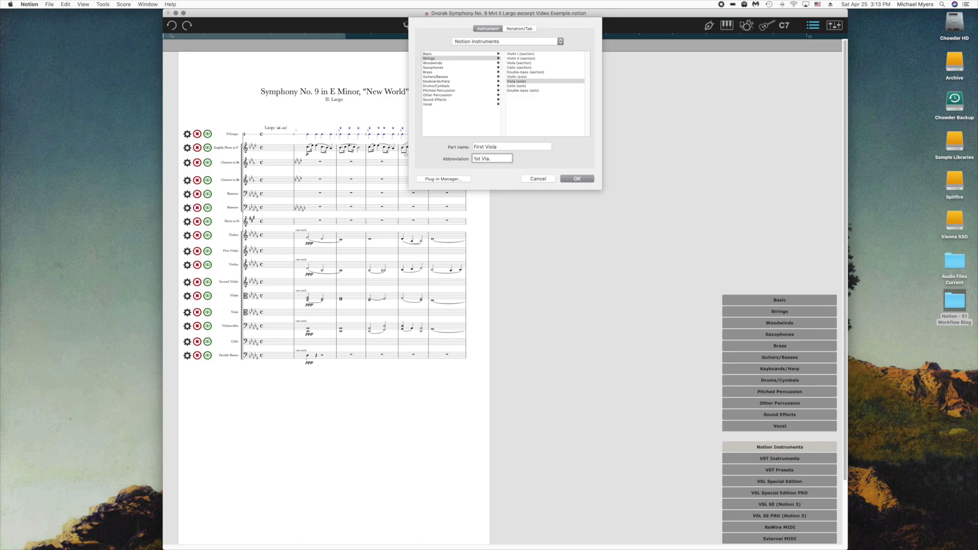
left_click(578, 180)
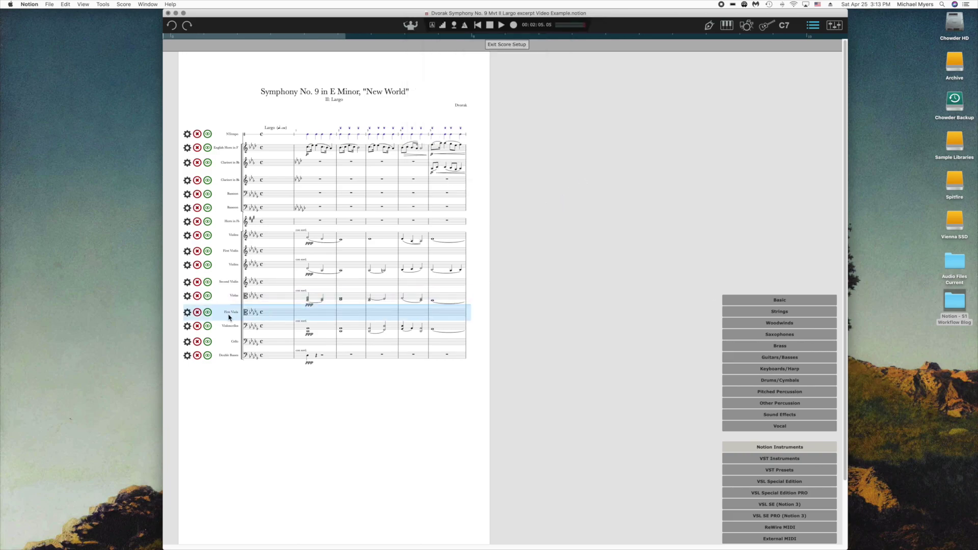
Step: Rename the new Cello staff First Cello with a '1st' abbreviation, then exit Score Setup
left_click(188, 343)
left_click(474, 146)
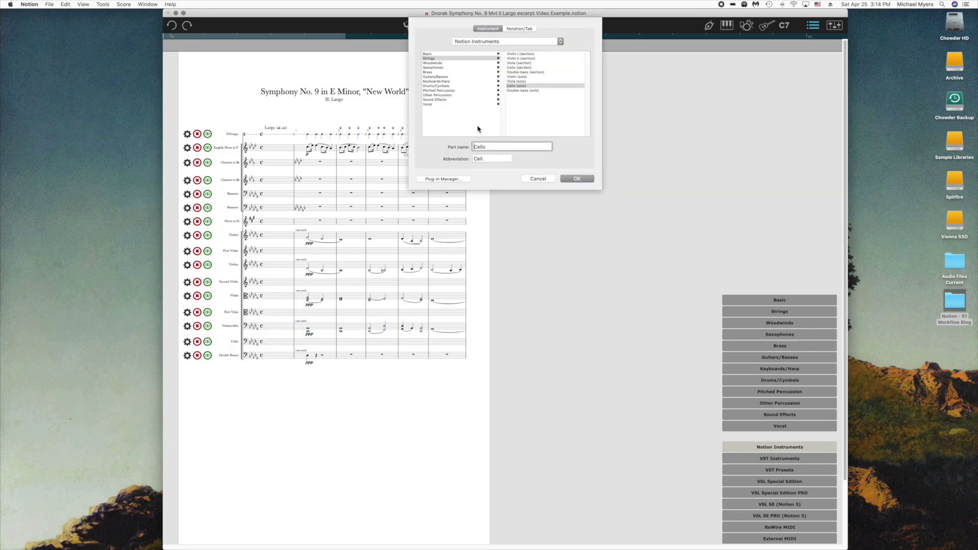
type("First")
left_click(477, 158)
type("1st")
left_click(570, 179)
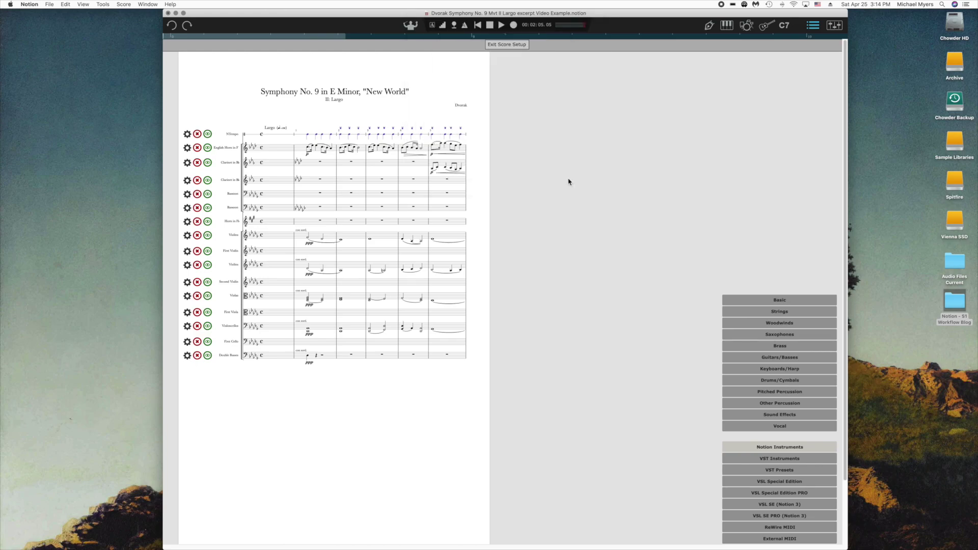
left_click(509, 50)
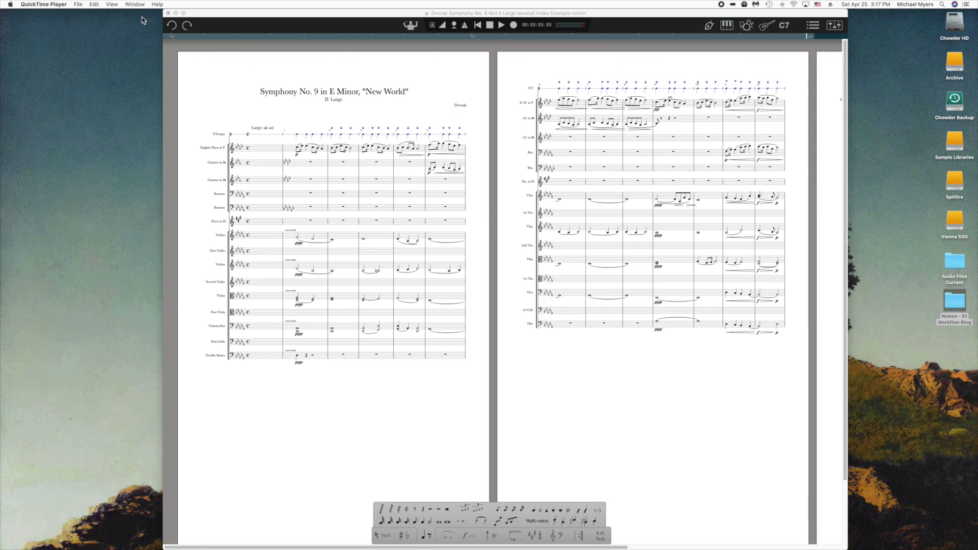
left_click(246, 47)
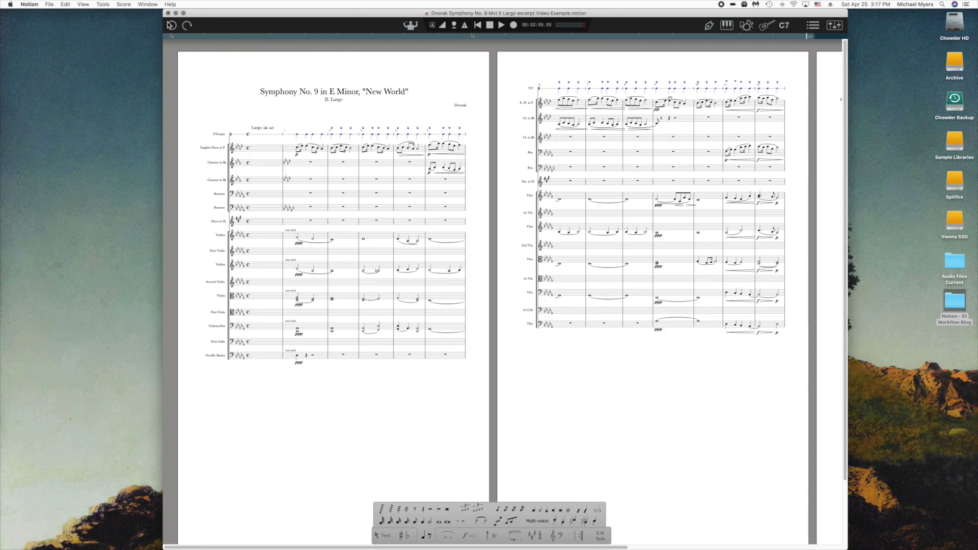
Step: Open the Rules dialog from the menu bar and start importing a rule set
left_click(124, 5)
mouse_move(103, 4)
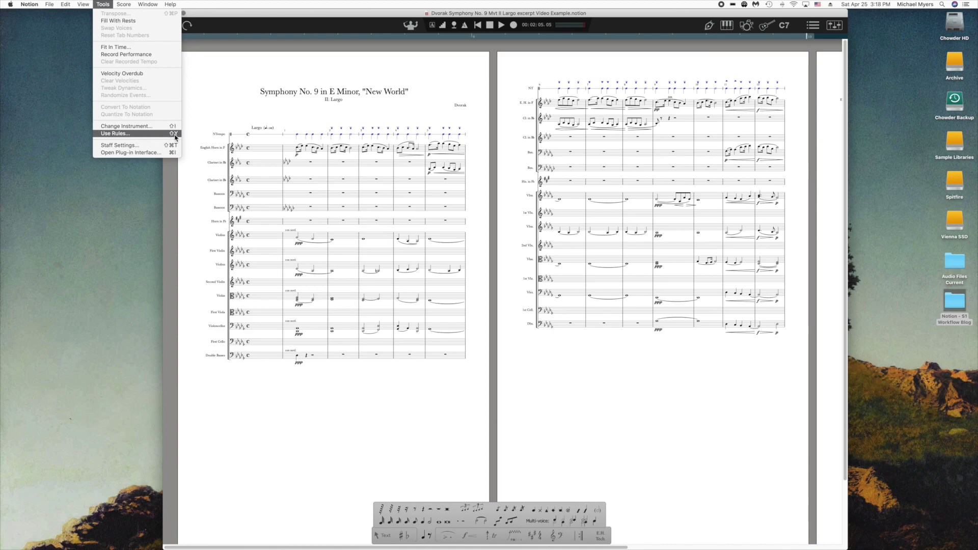
left_click(122, 134)
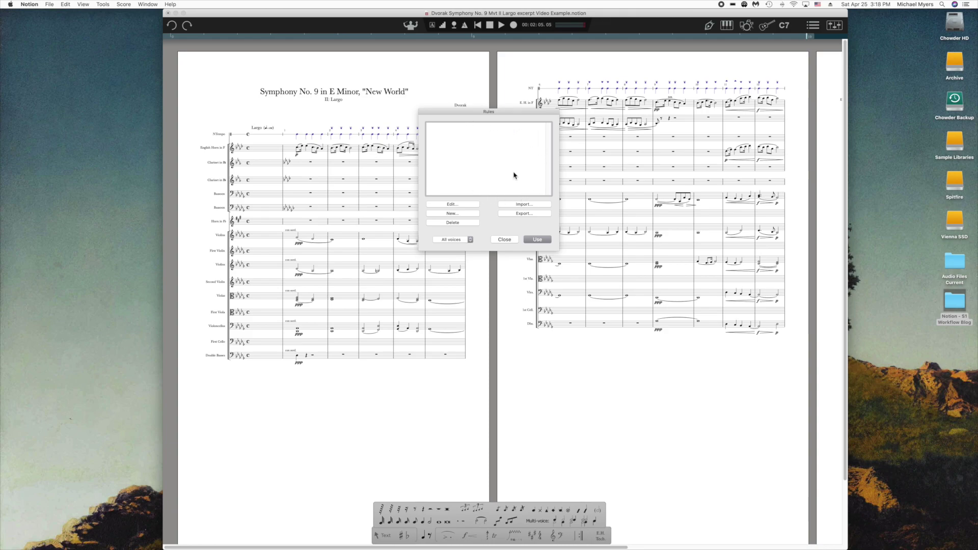
left_click(514, 207)
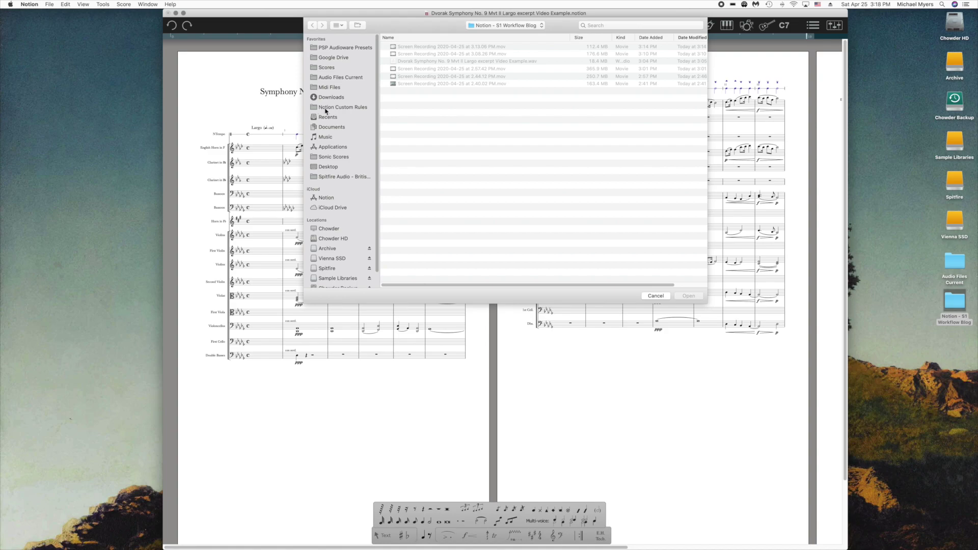
Step: Choose Spitfire UACC MJM2.prules and Berlin Strings First Chairs.prules in Notion Custom Rules and open them
left_click(360, 108)
scroll(398, 110, "down", 15)
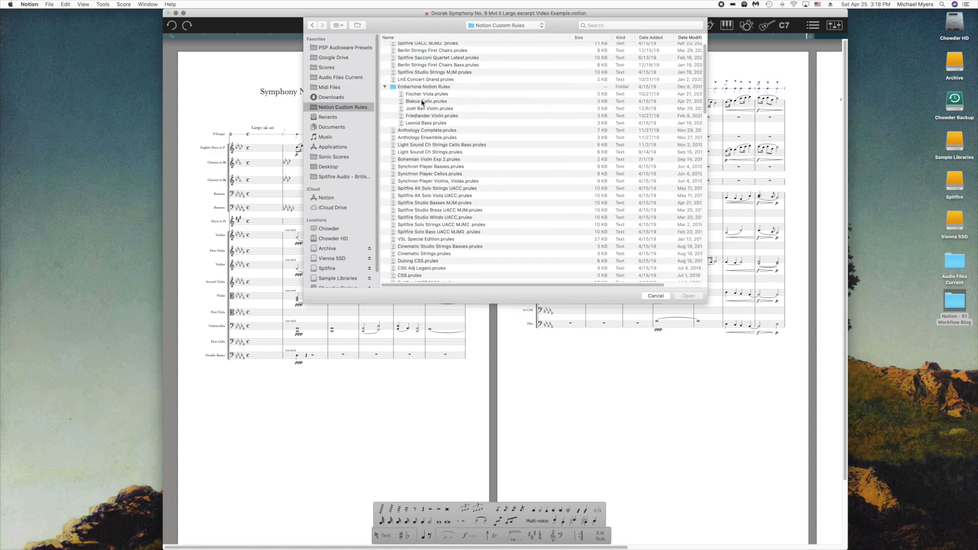
scroll(430, 110, "up", 10)
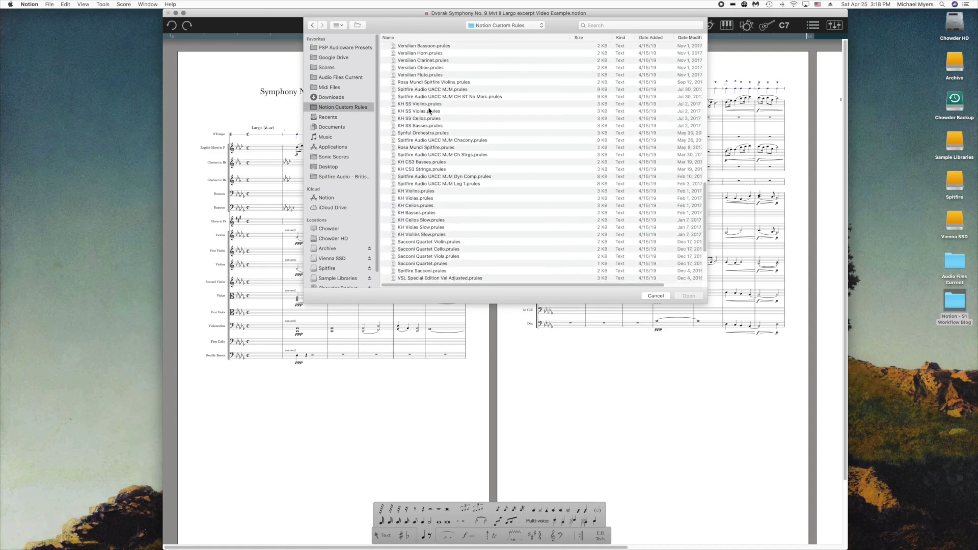
scroll(429, 110, "up", 5)
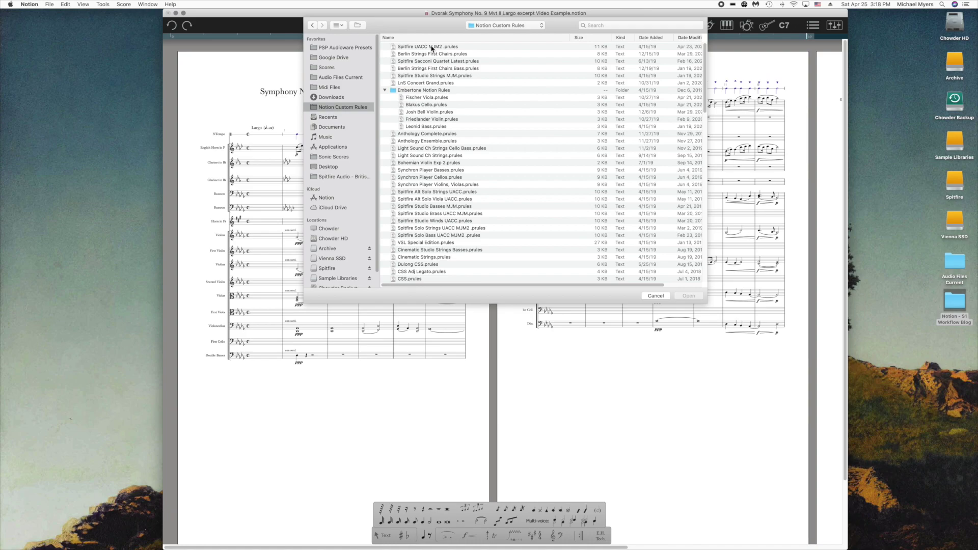
left_click(432, 49)
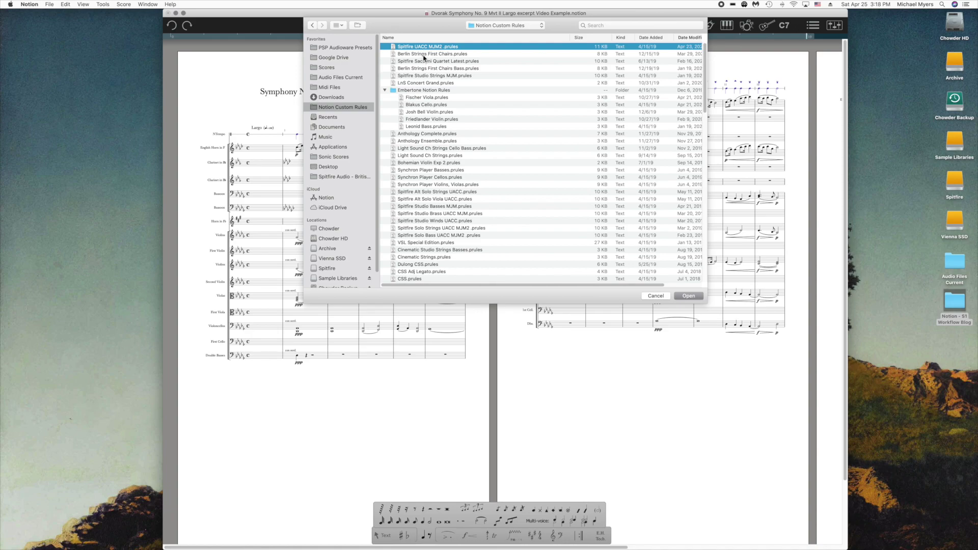
left_click(423, 54, "shift")
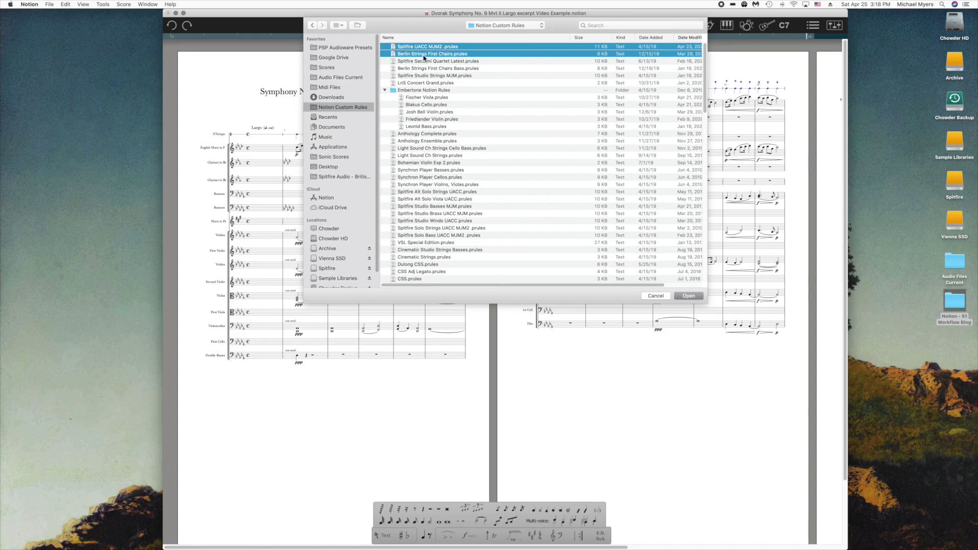
scroll(568, 212, "down", 1)
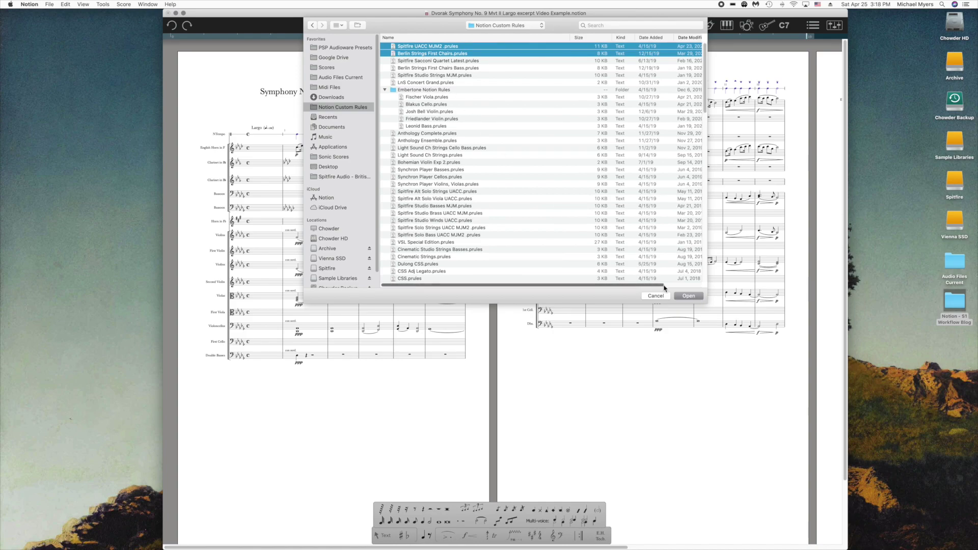
left_click(689, 296)
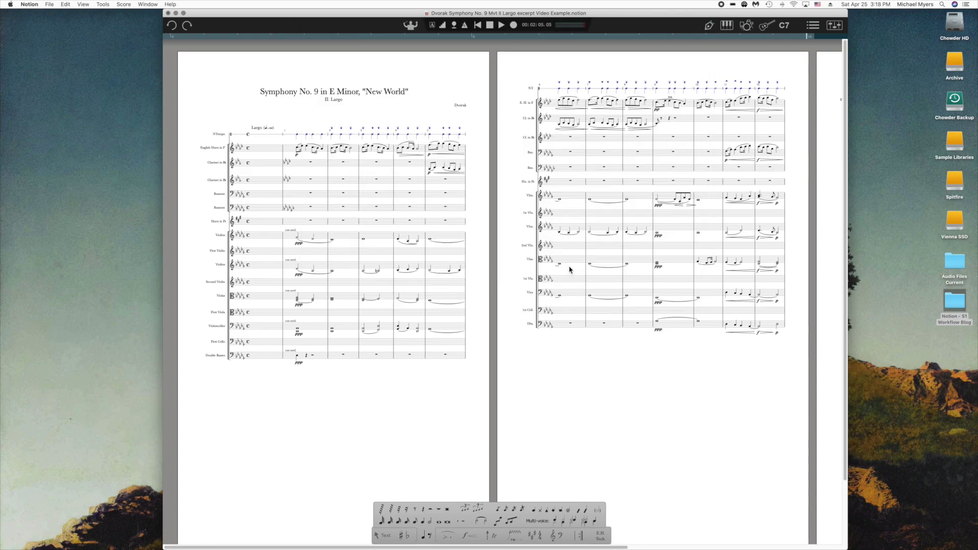
Step: Keep the Spitfire UACC MJM2 rule set's original name and use it on the score
key("super+shift+r")
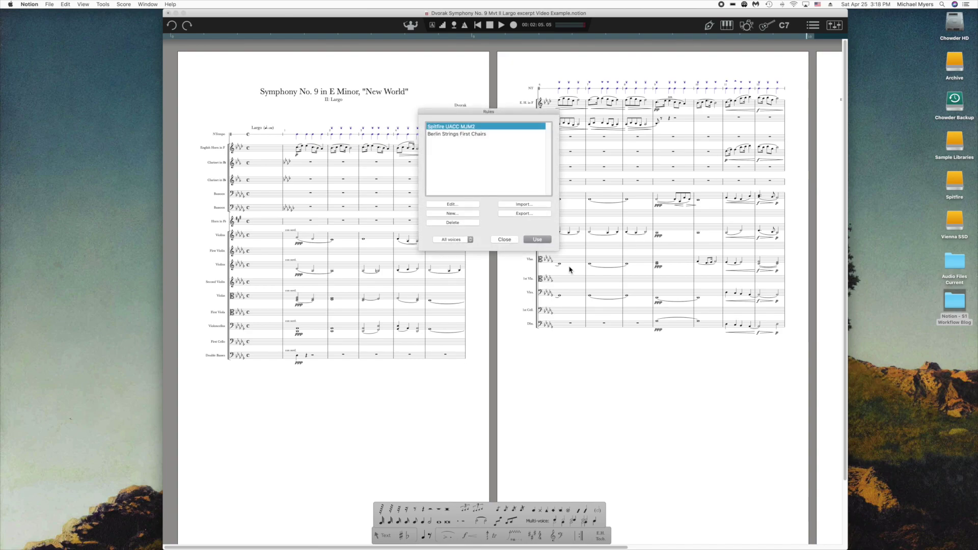
left_click_drag(508, 115, 551, 111)
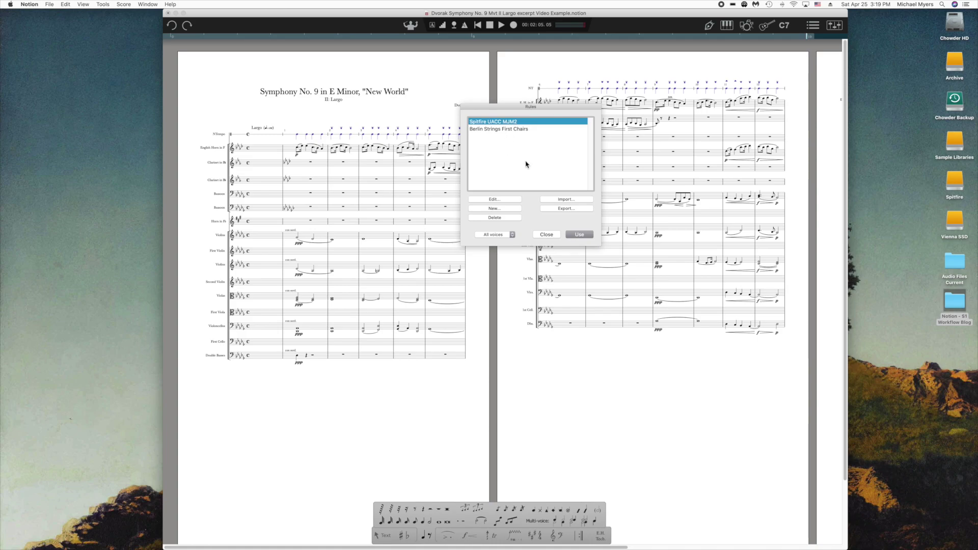
double_click(513, 122)
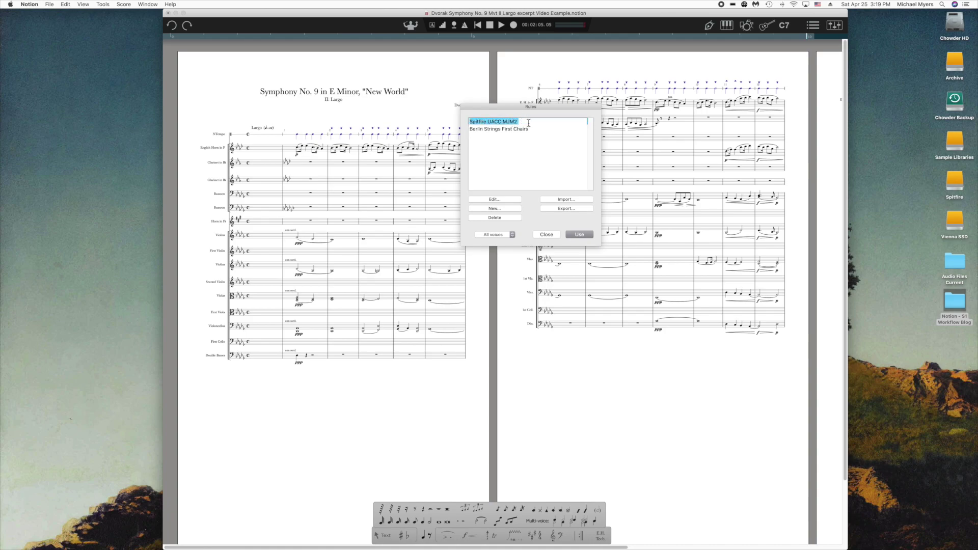
left_click(528, 123)
double_click(496, 123)
key("Return")
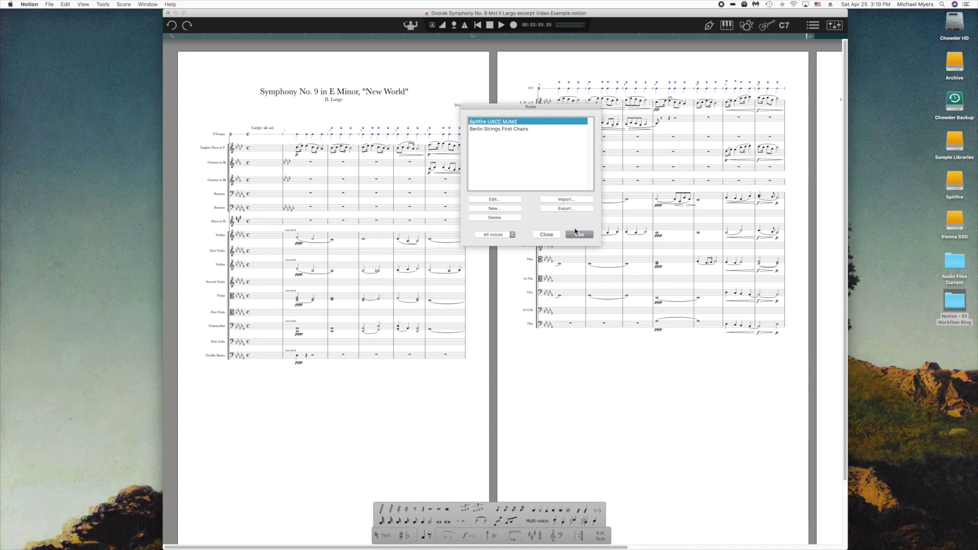
left_click(580, 234)
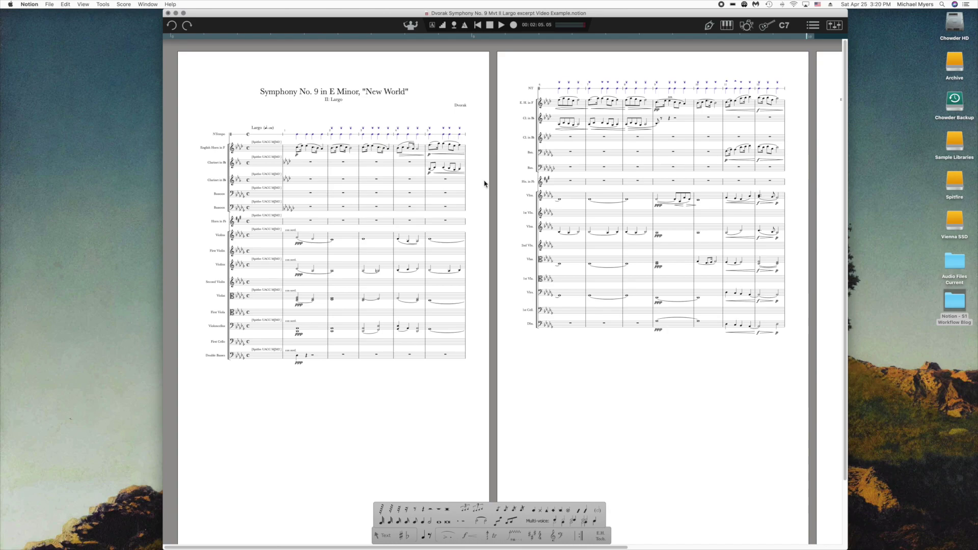
Step: Reopen the Rules dialog with Cmd+Option+R
key("super+alt+r")
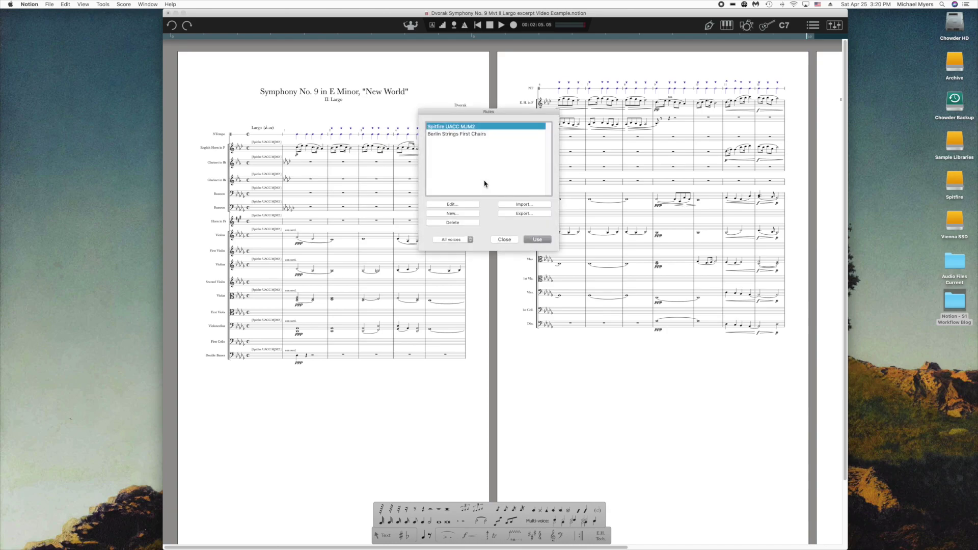
Step: Edit Spitfire UACC MJM2 and scroll through its rules: Legato CC 32 value 20, Legato Run 33, Spiccato 42
left_click(463, 206)
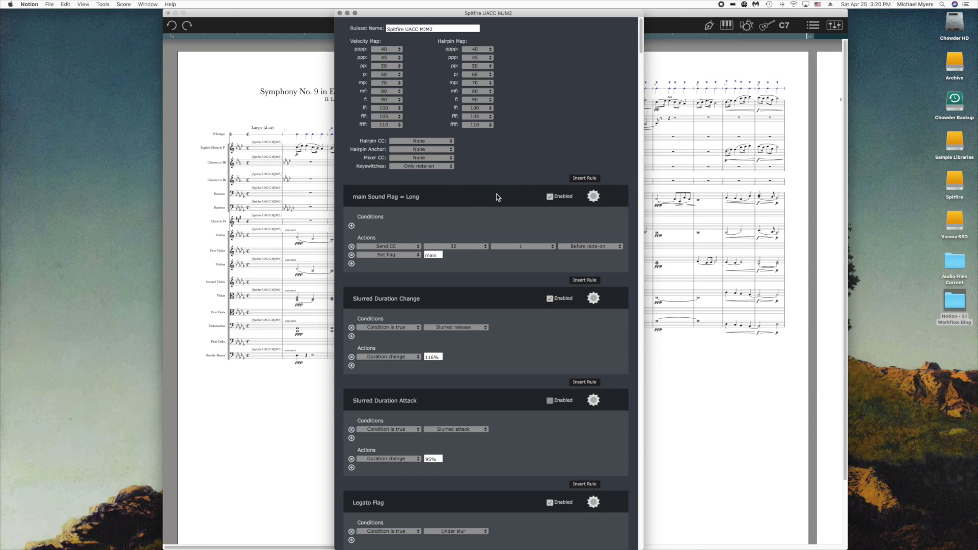
scroll(499, 193, "down", 10)
scroll(507, 234, "down", 10)
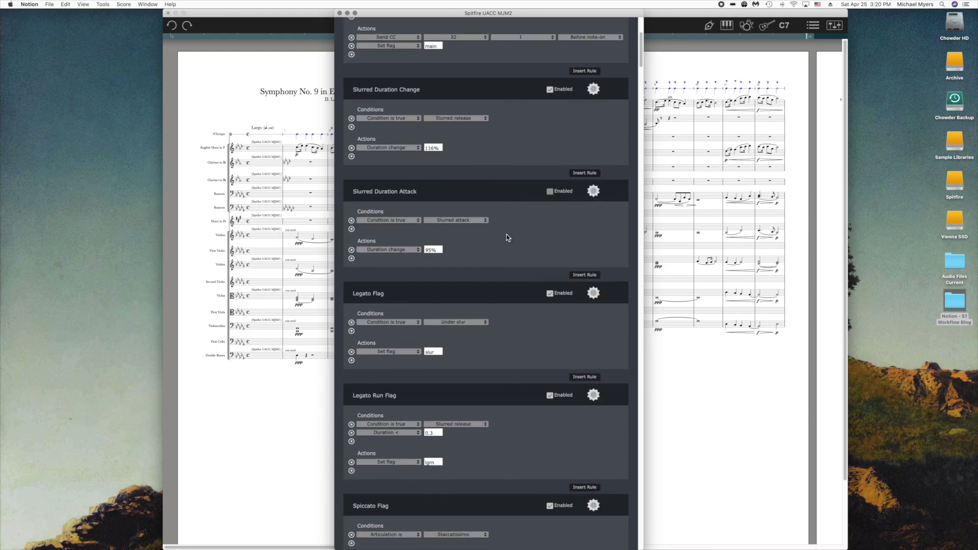
scroll(507, 235, "down", 15)
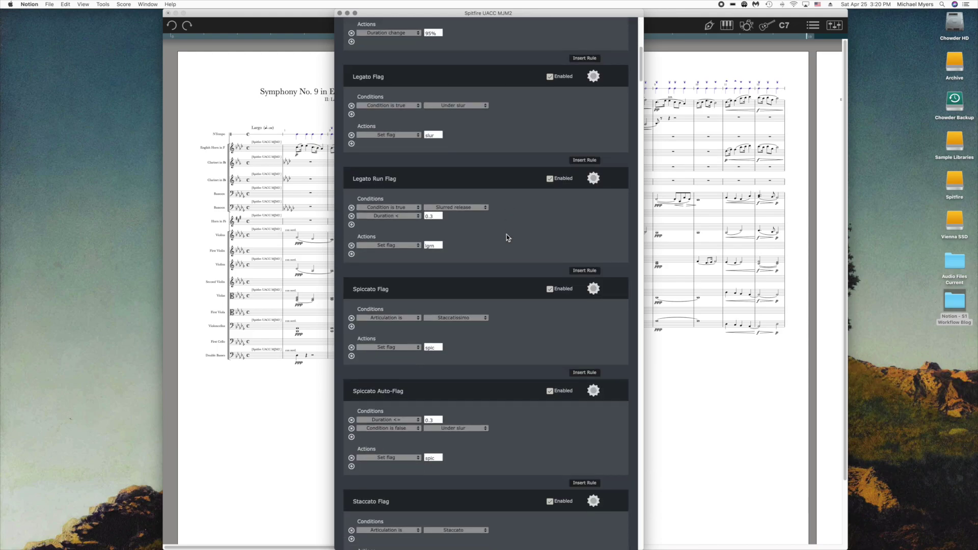
scroll(506, 235, "down", 15)
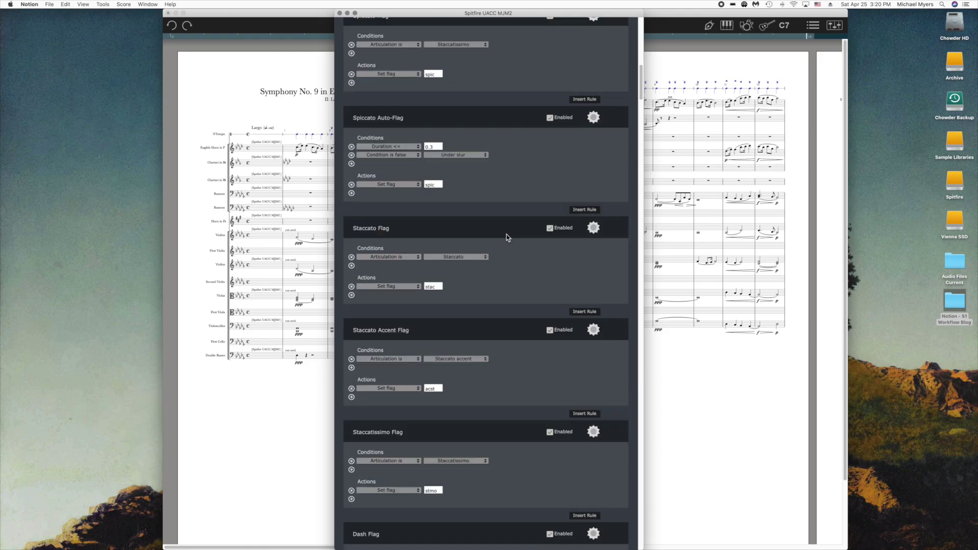
scroll(507, 235, "down", 13)
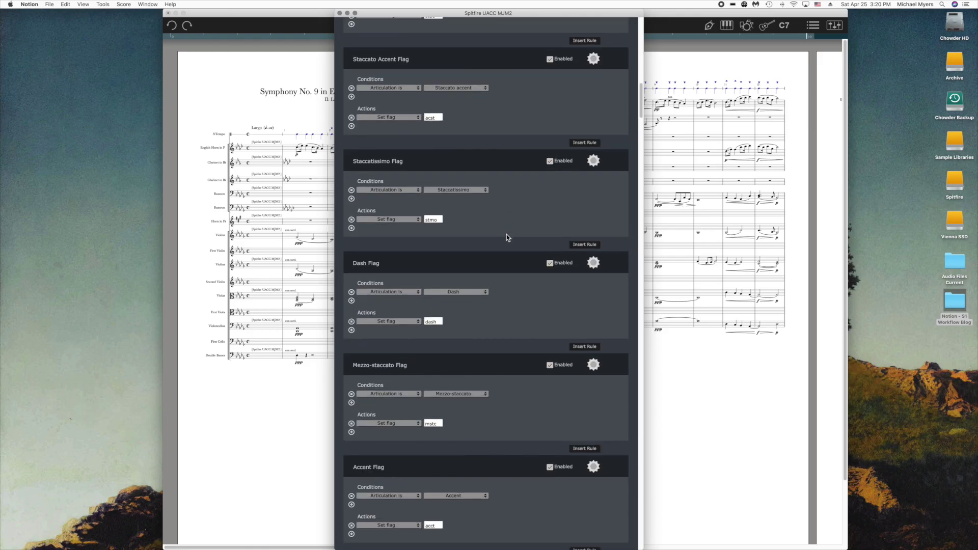
scroll(507, 236, "down", 15)
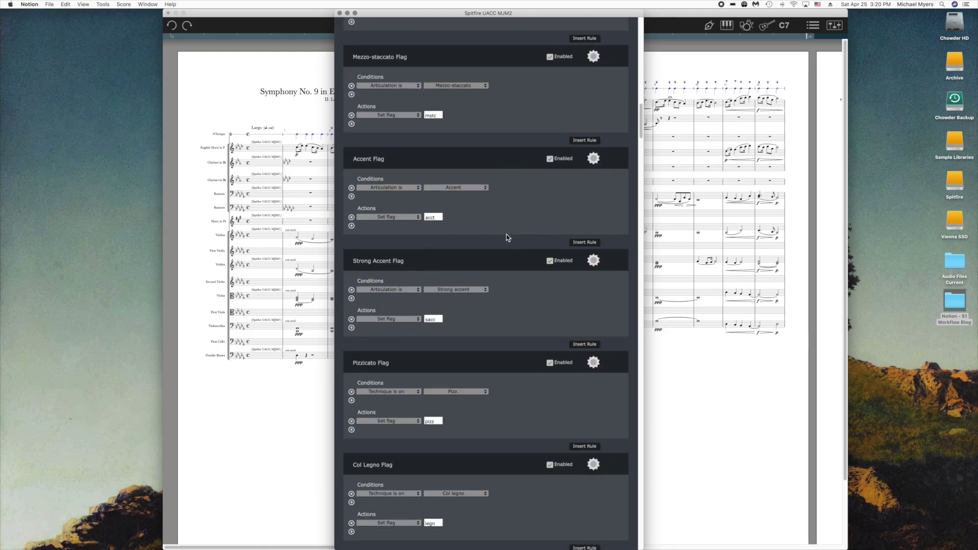
scroll(506, 236, "down", 16)
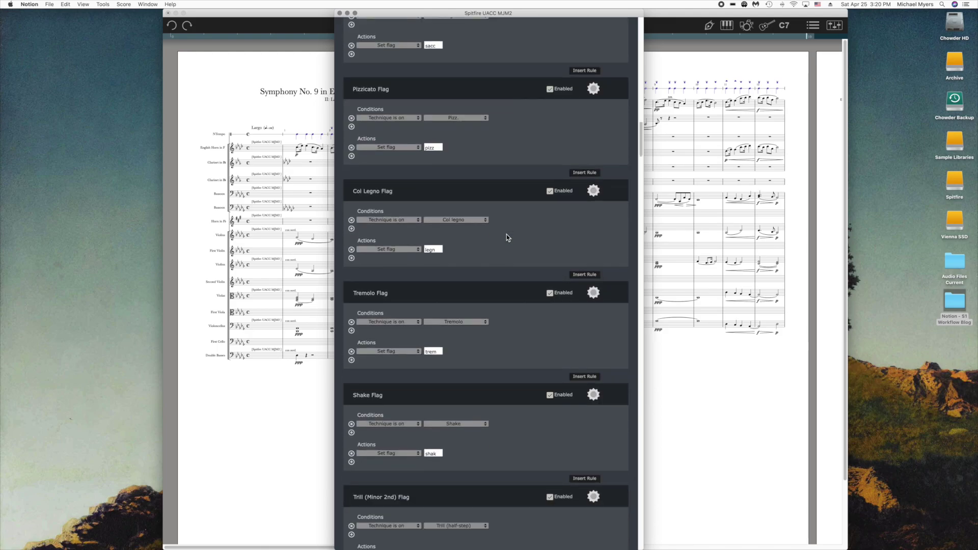
scroll(506, 237, "down", 18)
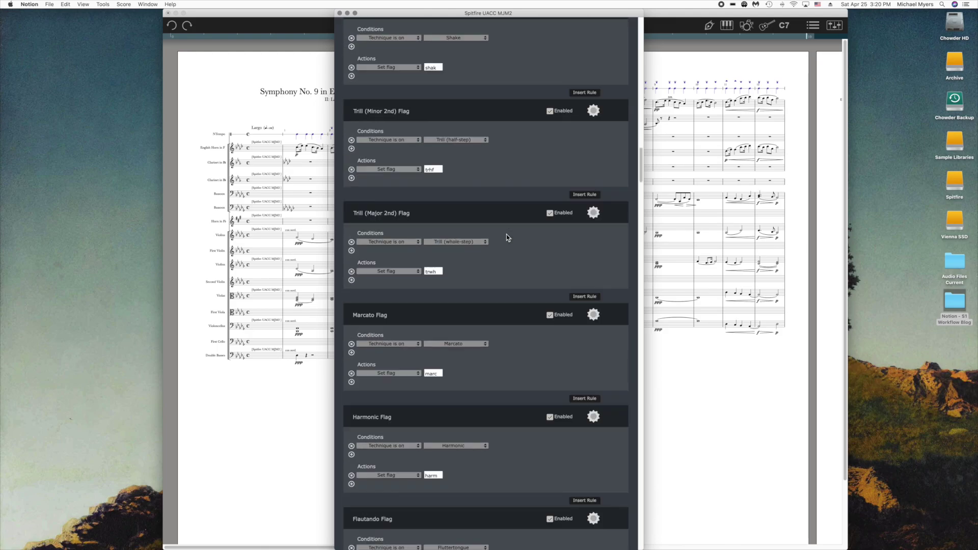
scroll(506, 236, "down", 20)
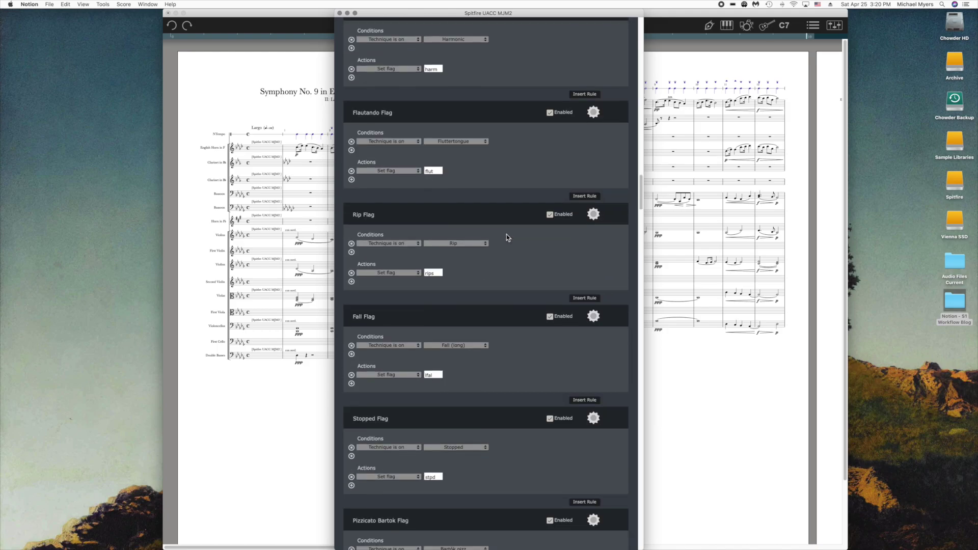
scroll(507, 238, "down", 14)
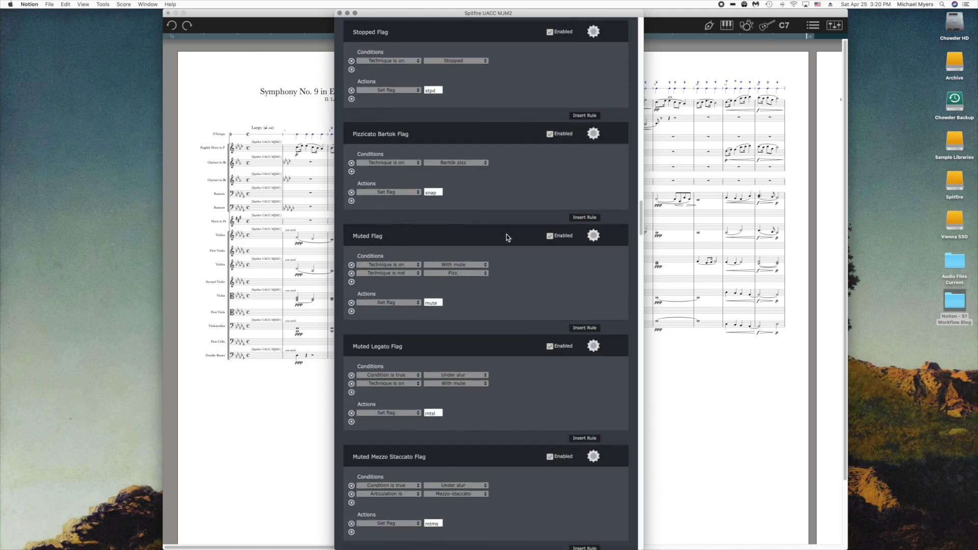
scroll(506, 237, "down", 1)
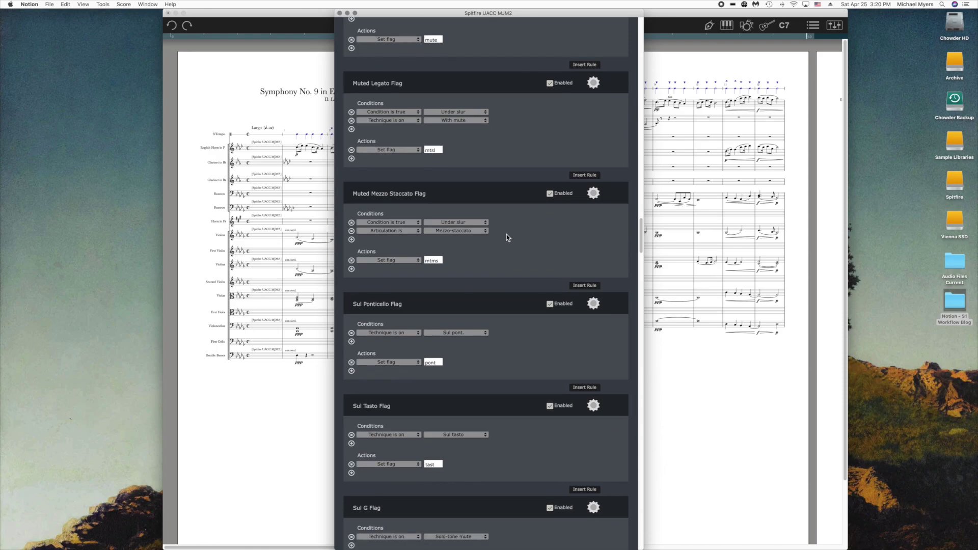
scroll(506, 237, "down", 18)
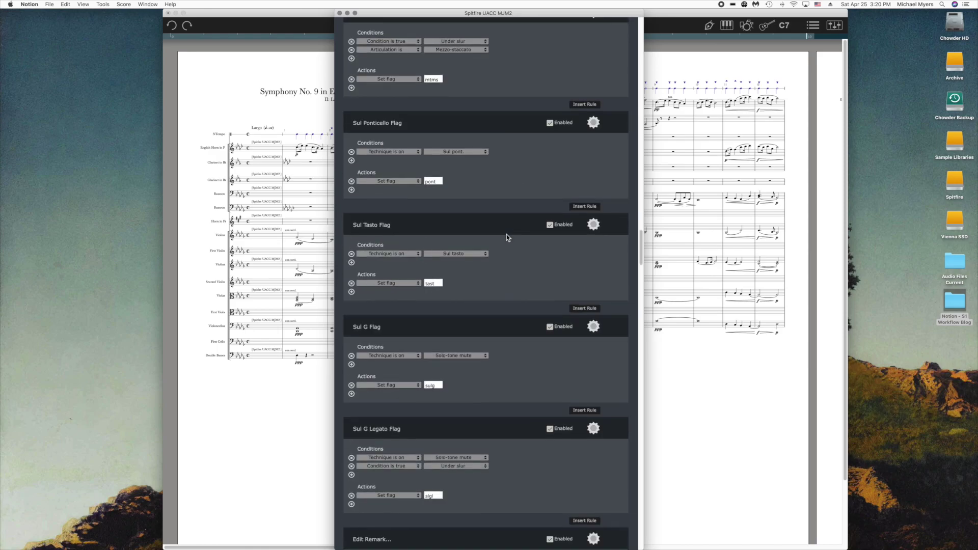
scroll(506, 238, "down", 8)
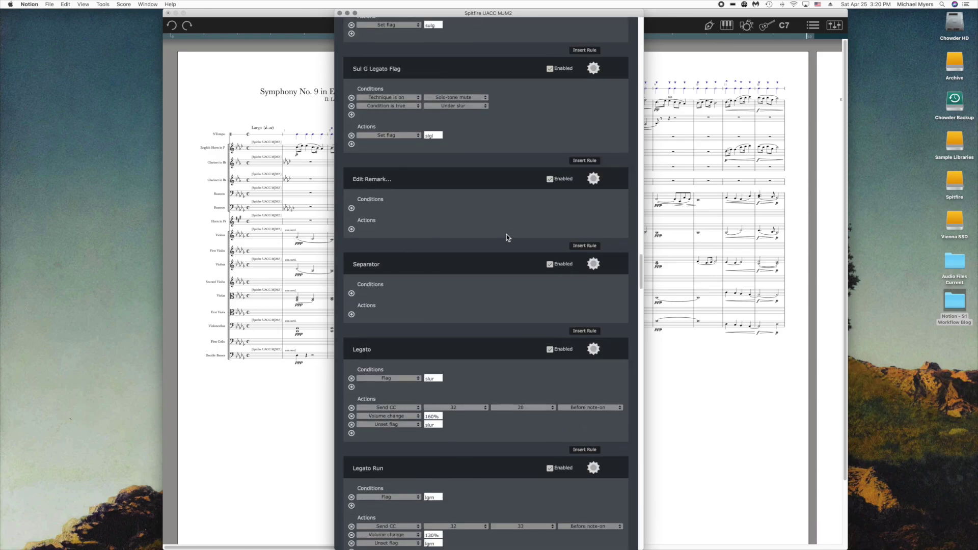
scroll(496, 273, "down", 7)
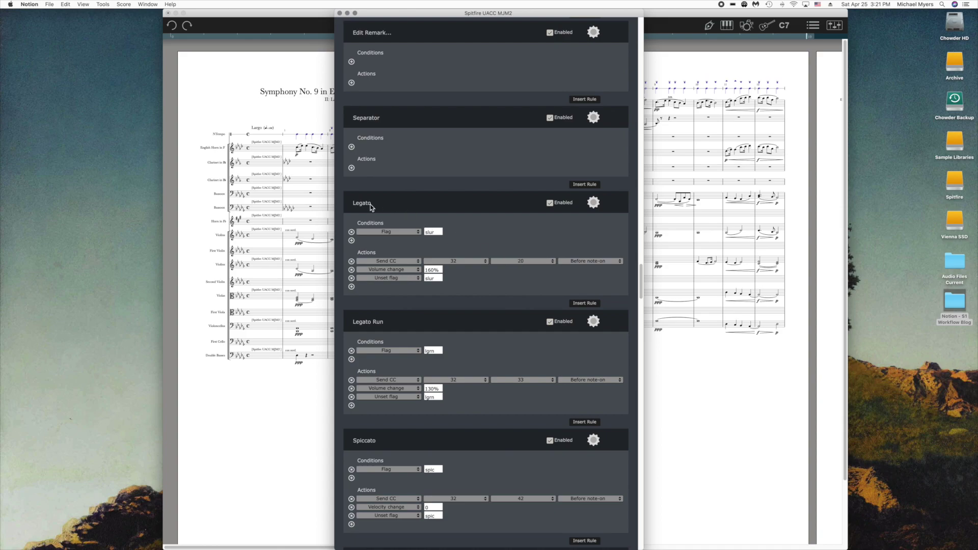
Step: Scroll further through the Spitfire articulation rules, then close the editor with Cmd+W
scroll(496, 312, "down", 6)
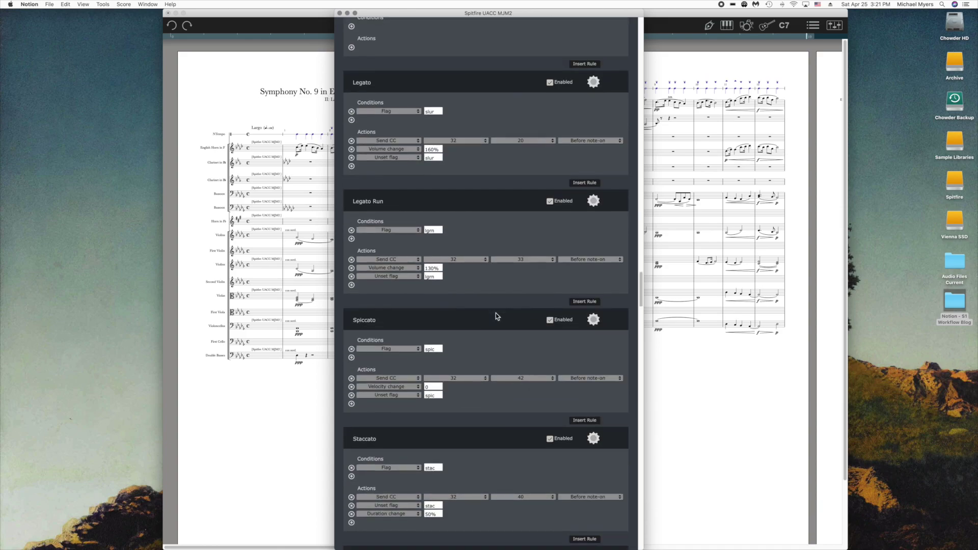
scroll(496, 314, "down", 2)
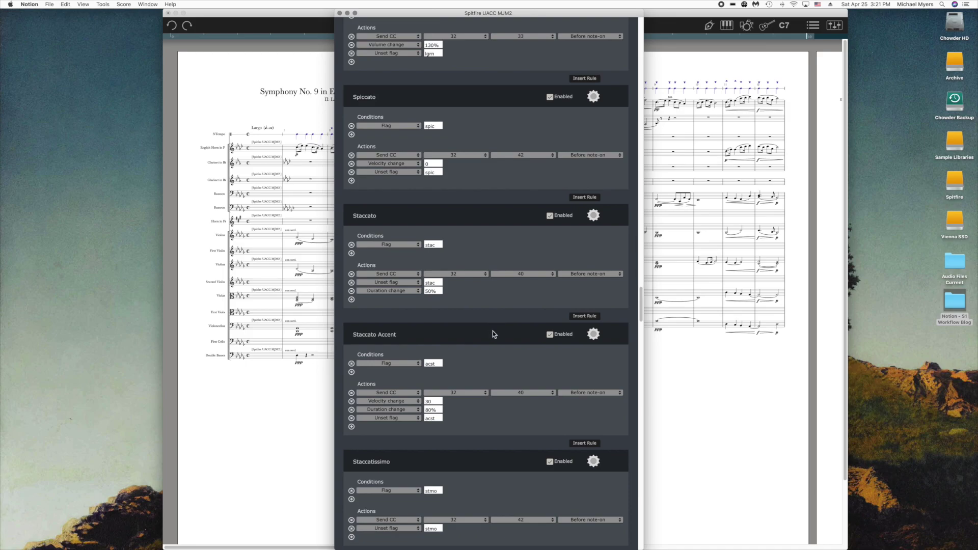
scroll(493, 334, "up", 4)
key("super+w")
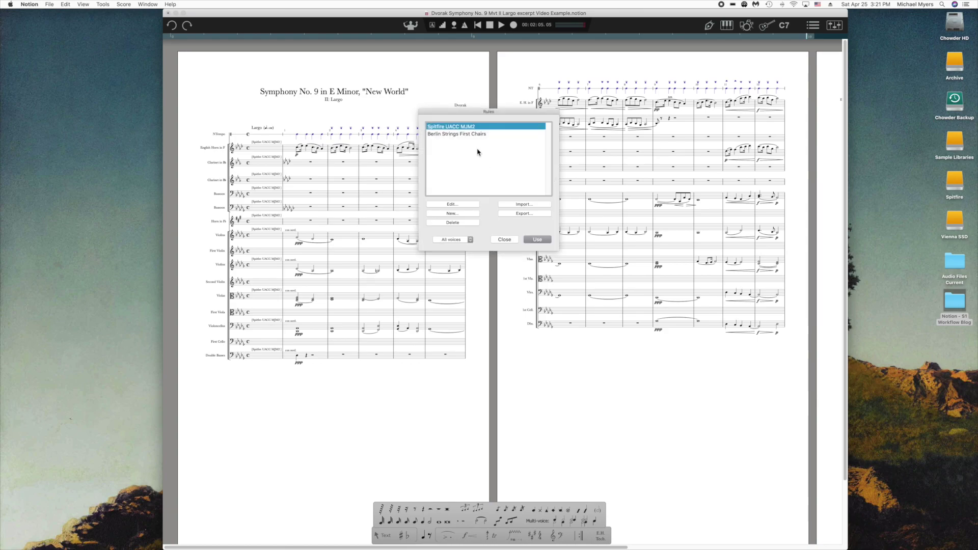
Step: Select Berlin Strings First Chairs in the Rules list and use it on the first-chair staves
left_click(475, 134)
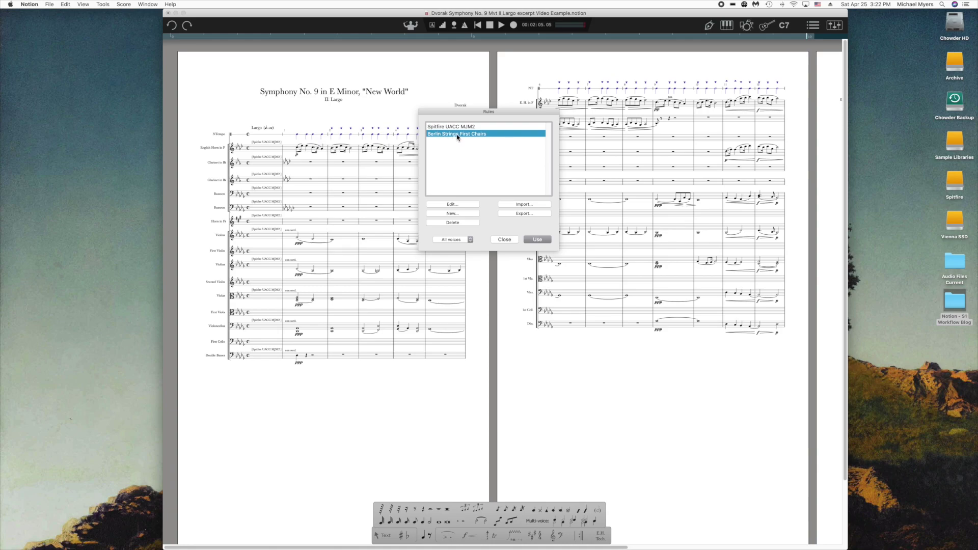
left_click(534, 240)
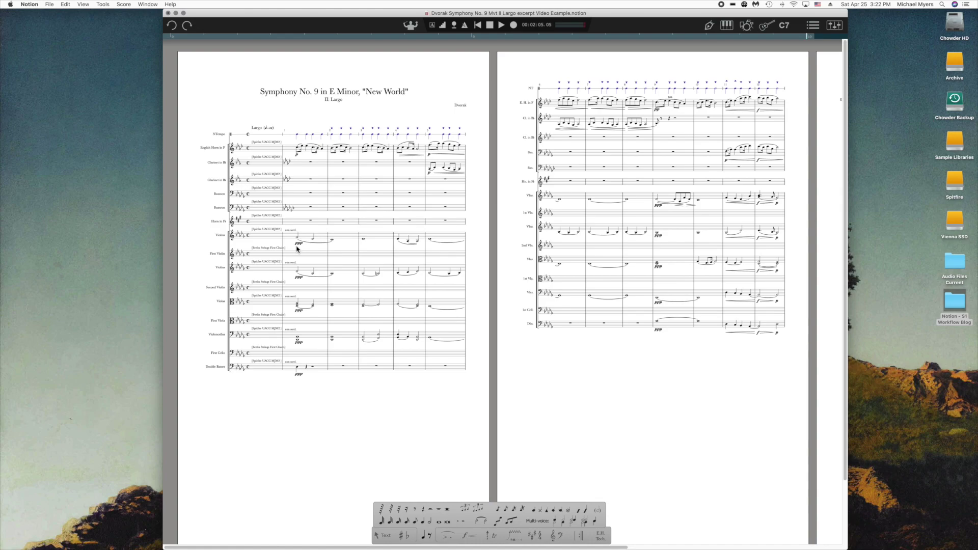
Step: Reset playback to the start of the score so the counter reads 00:00:00.00
scroll(298, 249, "right", 1)
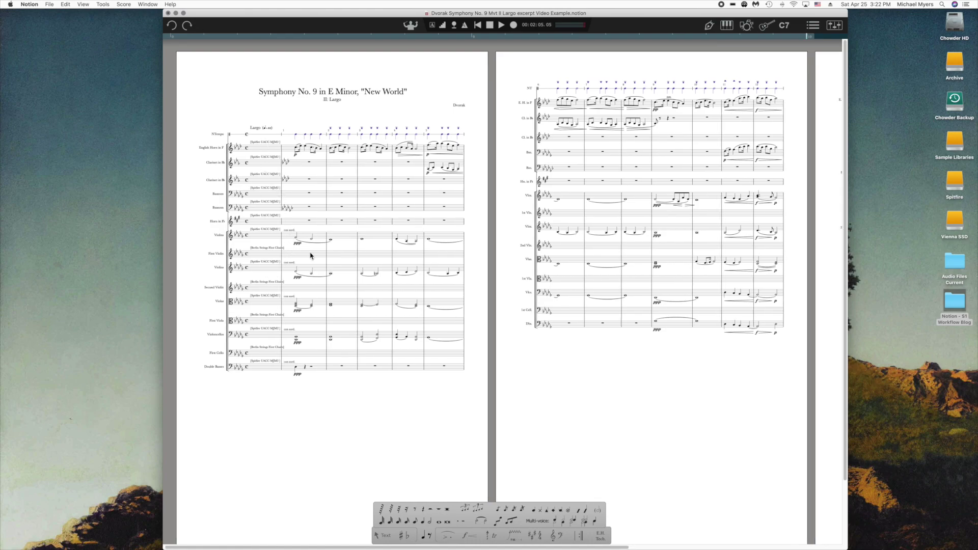
scroll(310, 255, "left", 1)
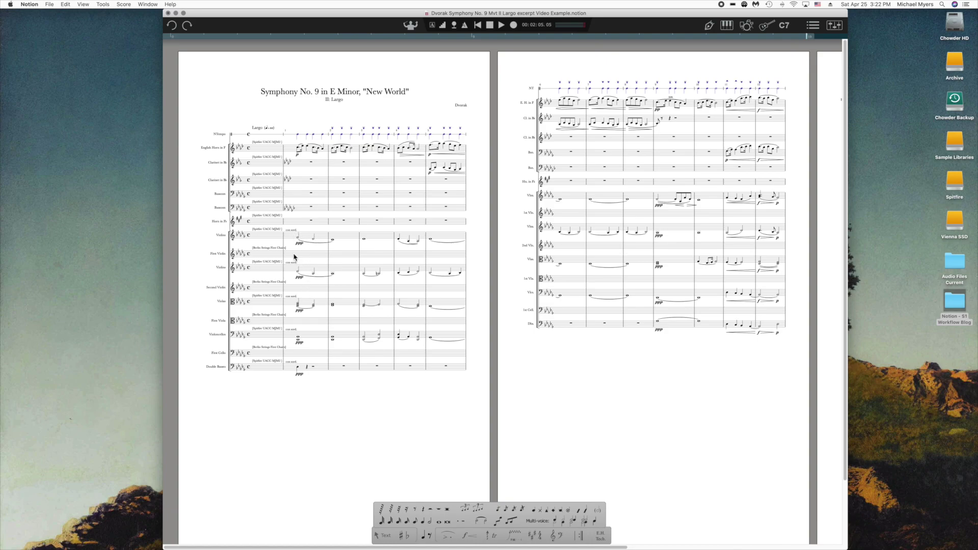
left_click(254, 239)
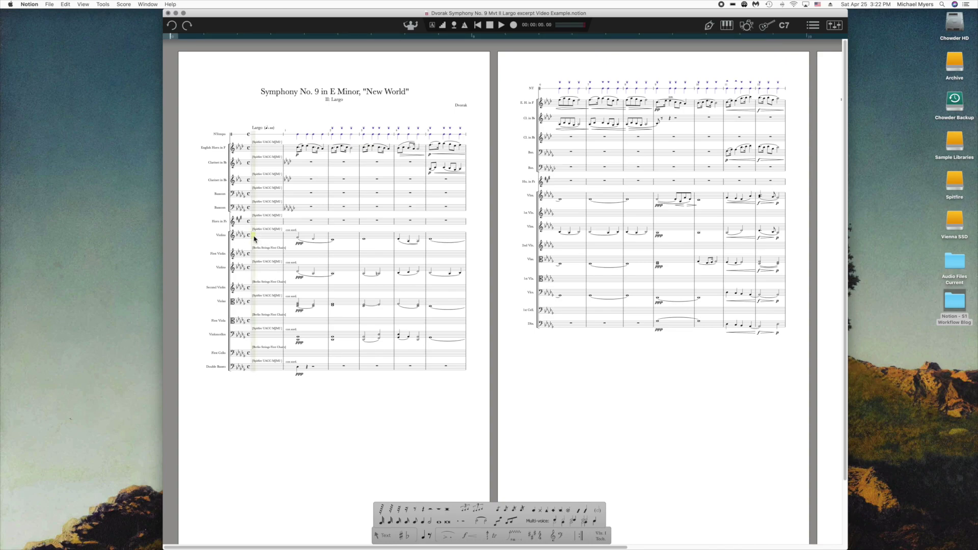
Step: Paste the Violins part into the empty First Violin and Second Violin staves
left_click(255, 239)
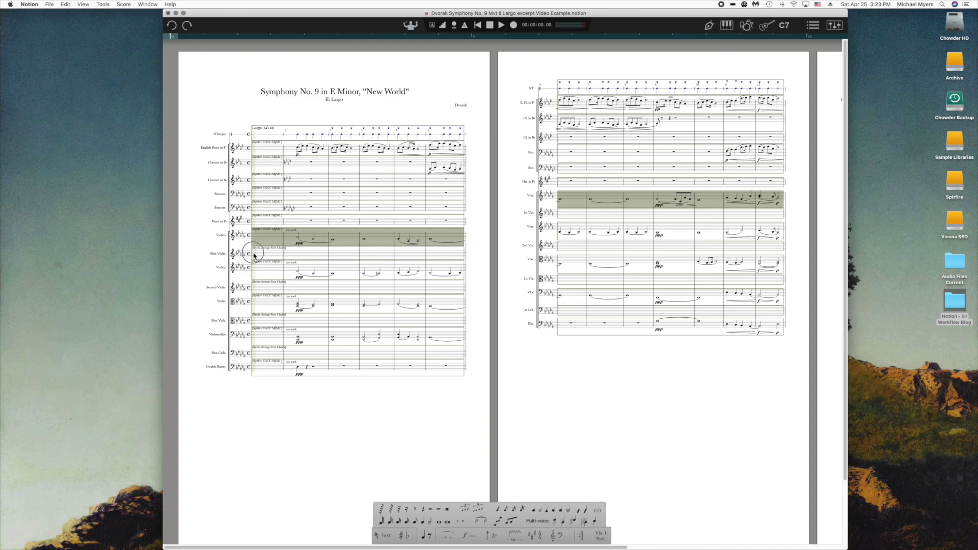
left_click(258, 257)
key("super+v")
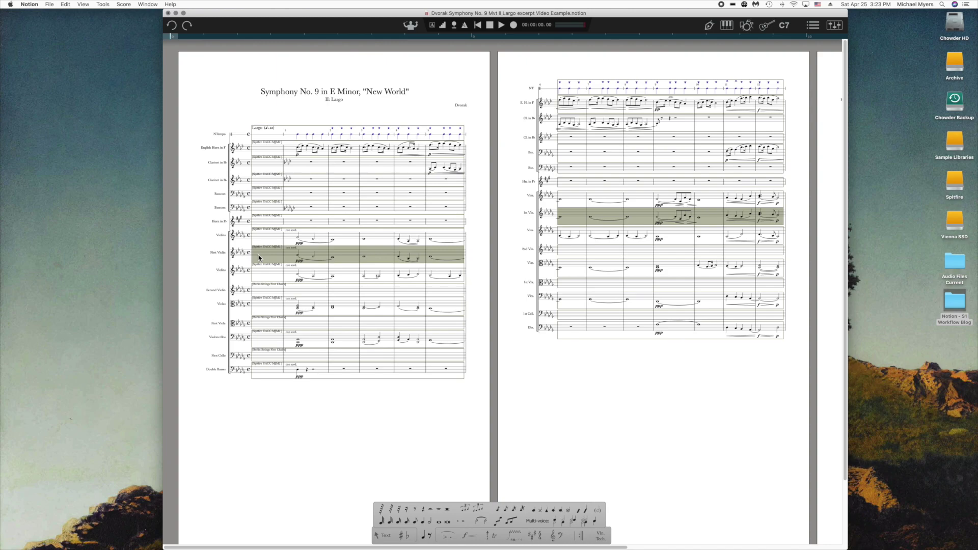
key("space")
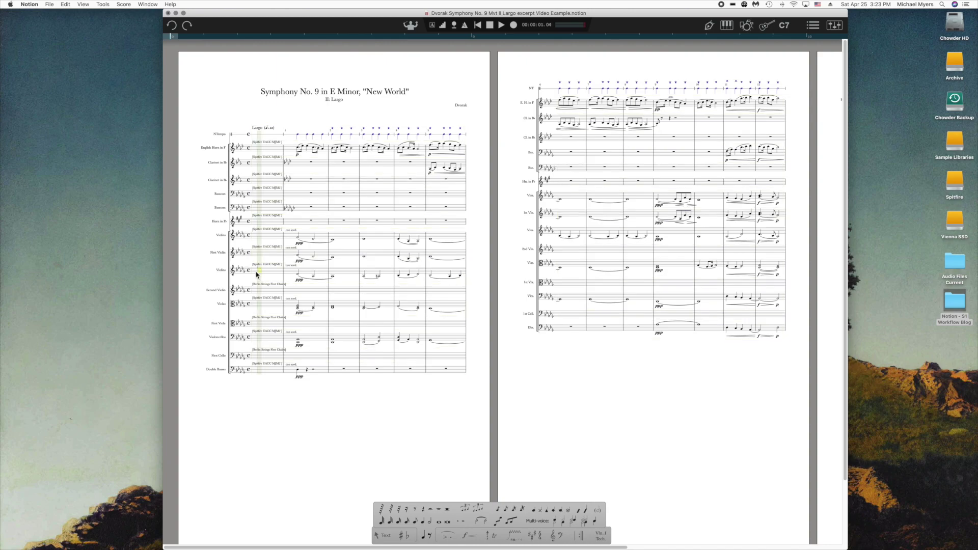
left_click(256, 274)
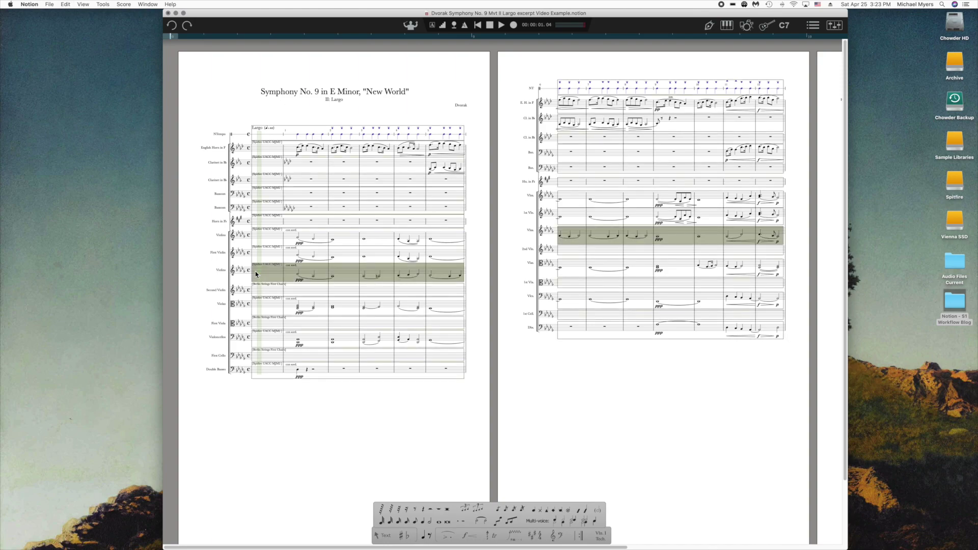
left_click(254, 289)
key("super+v")
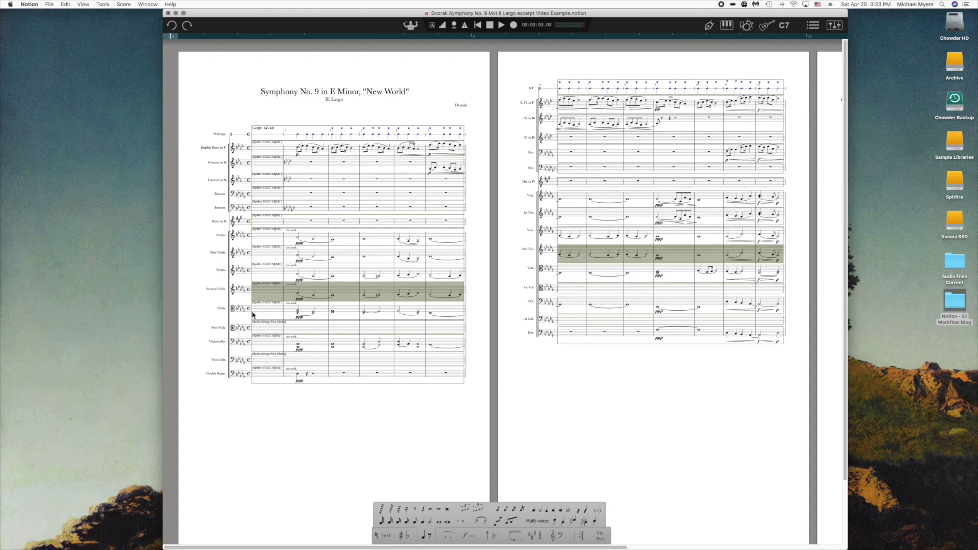
Step: Copy the Violas part into First Viola and the Violoncellos part into First Cello
left_click(255, 312)
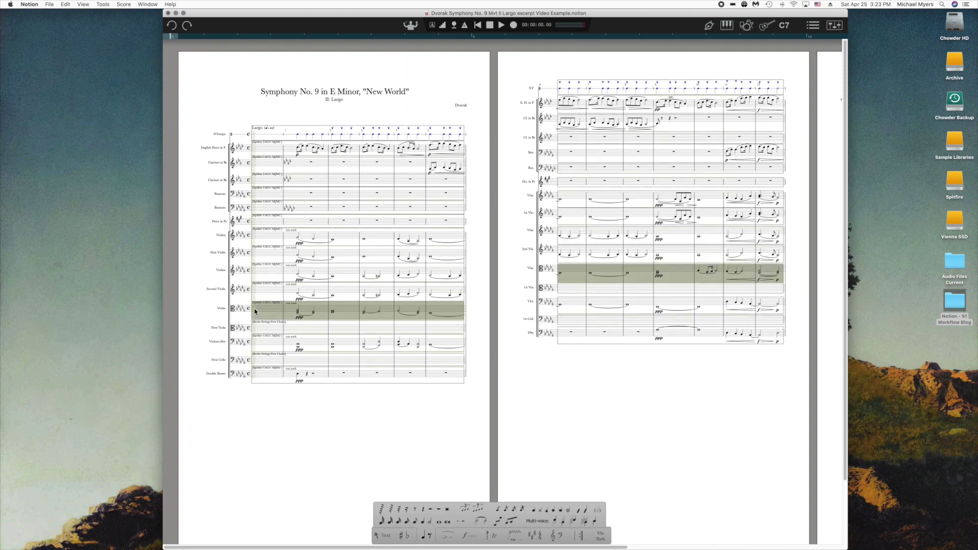
left_click(255, 328)
key("super+v")
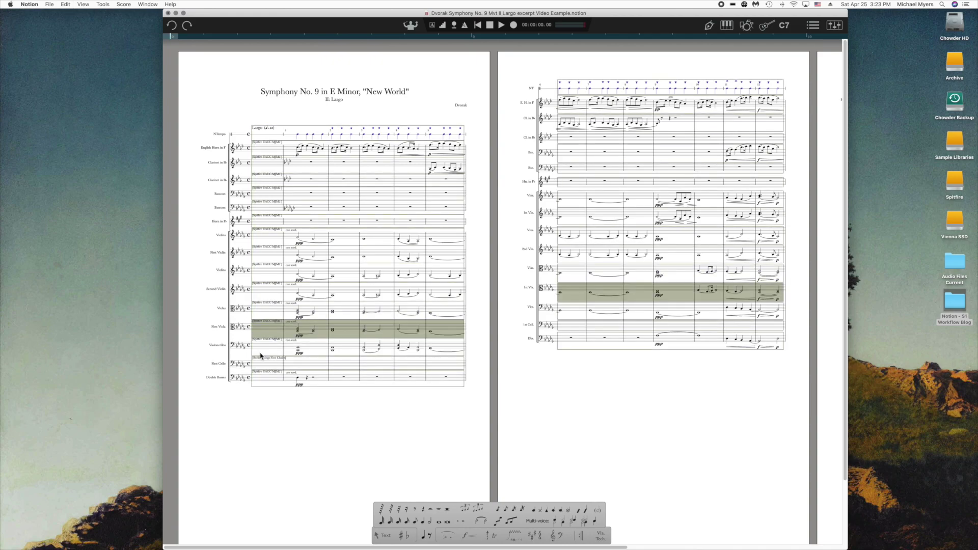
left_click(253, 349)
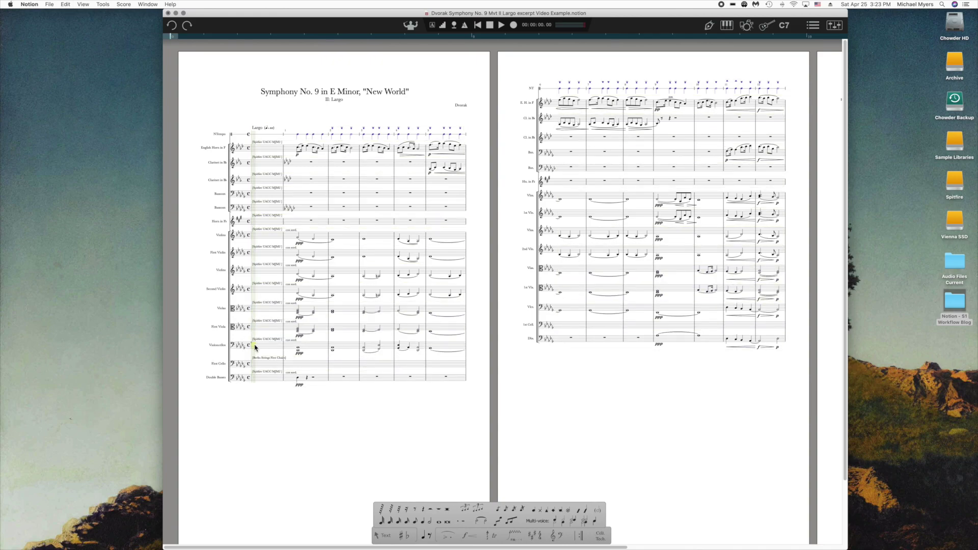
left_click(255, 348)
key("super+c")
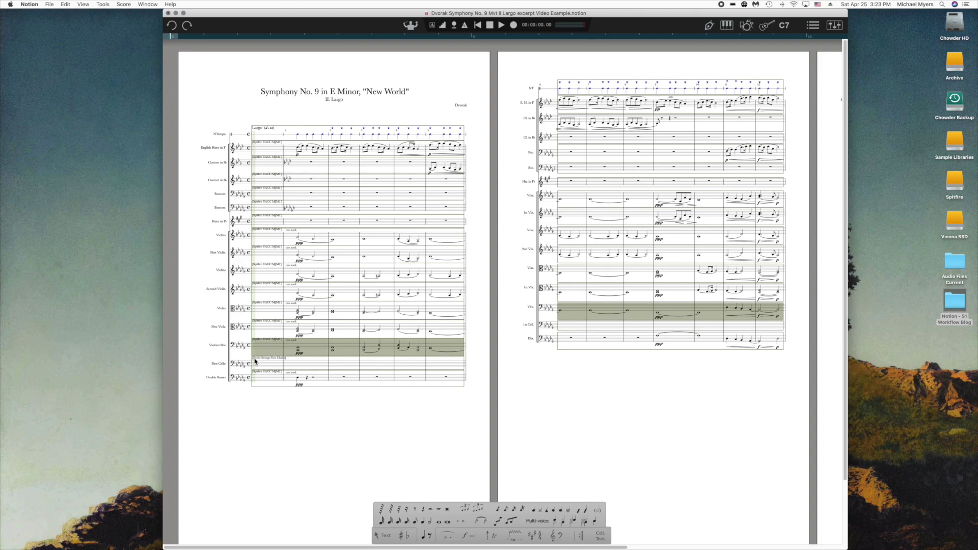
left_click(256, 362)
key("super+v")
left_click(266, 363)
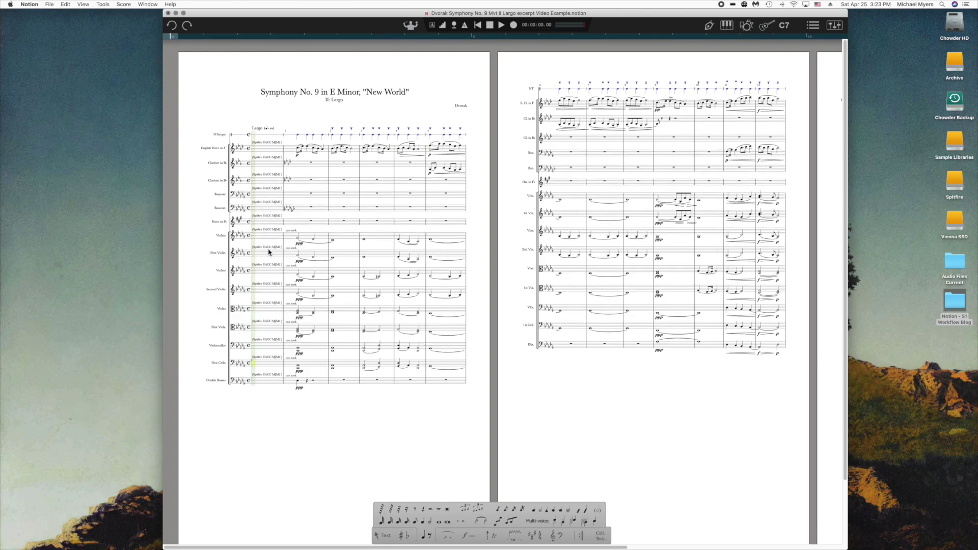
Step: Apply the Berlin Strings First Chairs rule set to First Violin, Second Violin, First Viola and First Cello
scroll(269, 252, "up", 5)
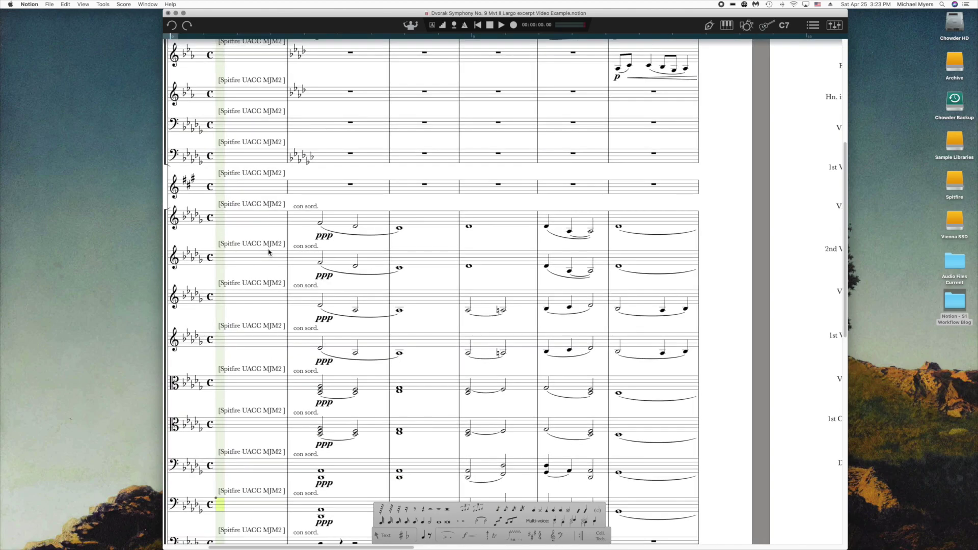
scroll(269, 252, "down", 4)
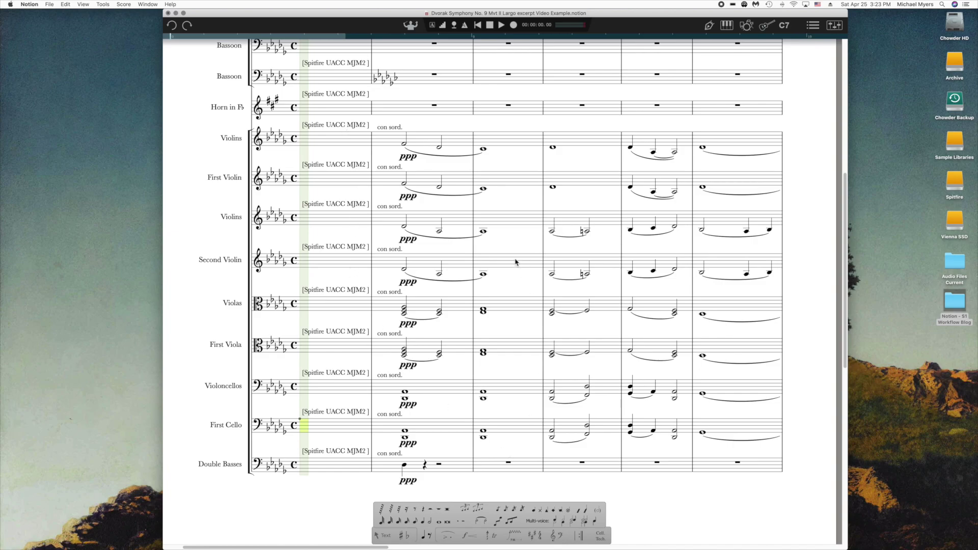
key("super+shift+r")
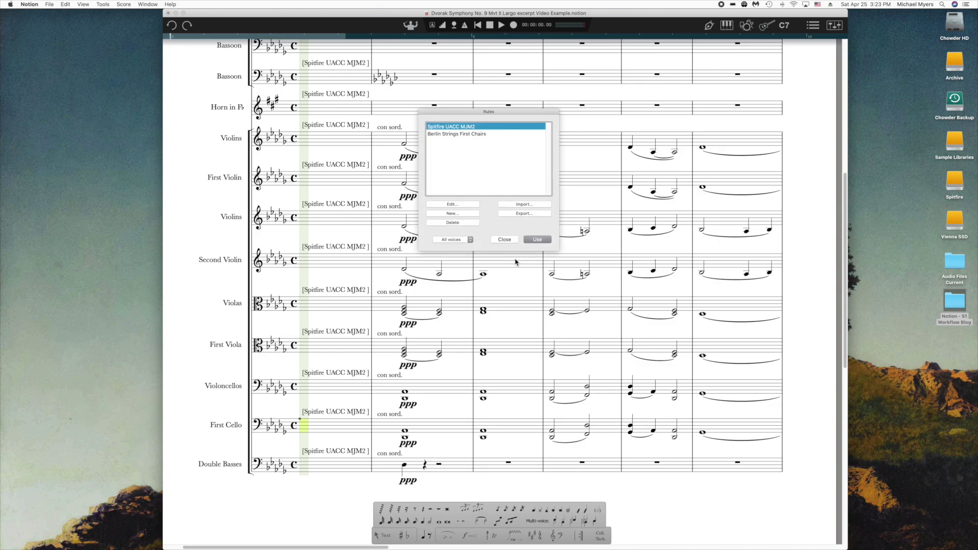
left_click(453, 133)
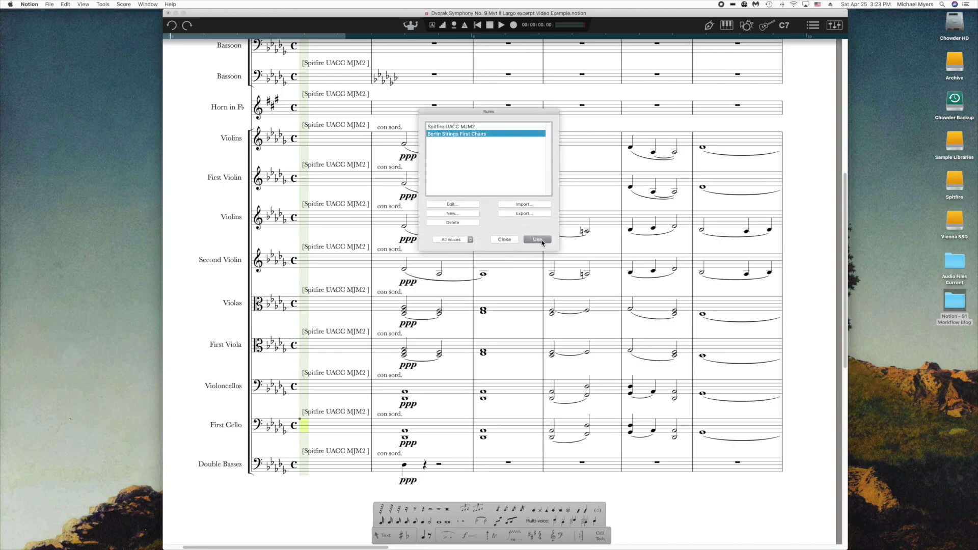
left_click(538, 240)
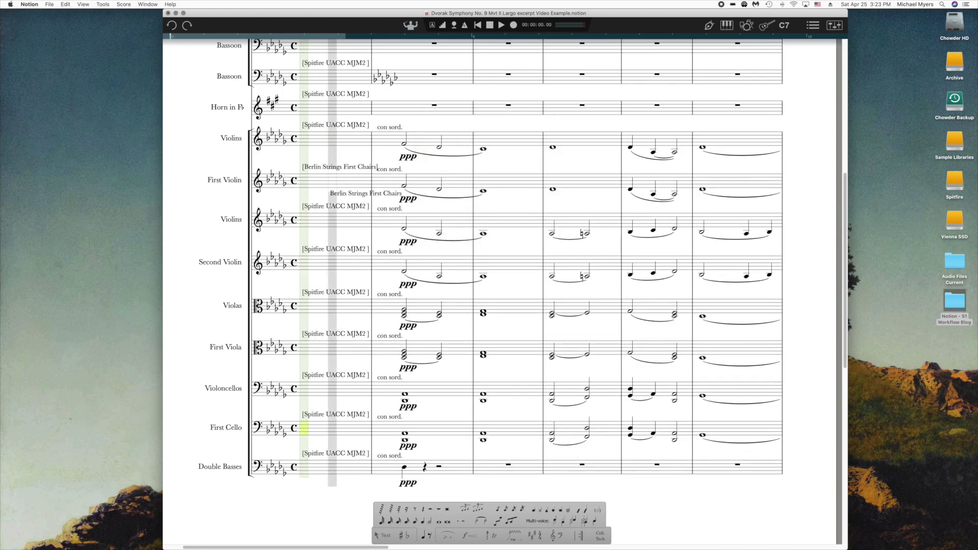
left_click(306, 251)
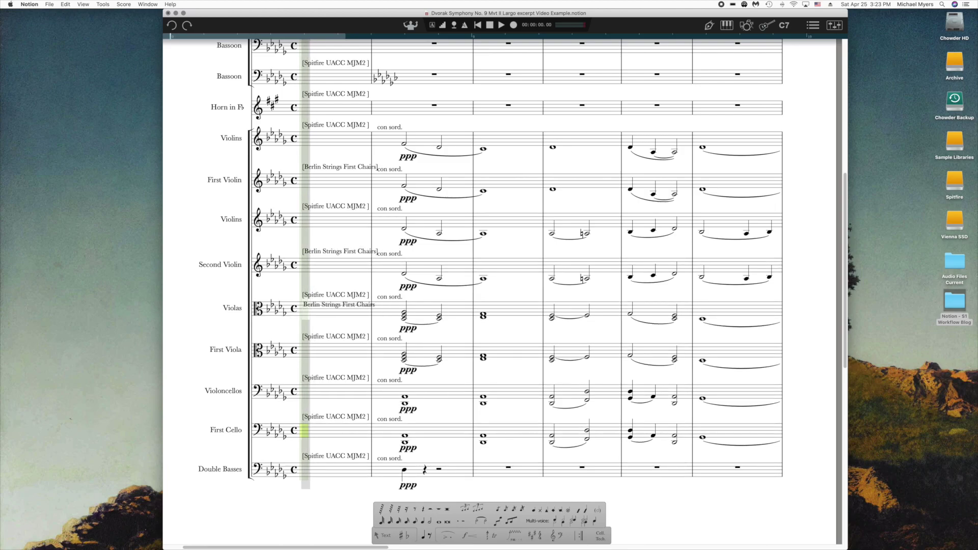
left_click(305, 336)
scroll(320, 334, "down", 1)
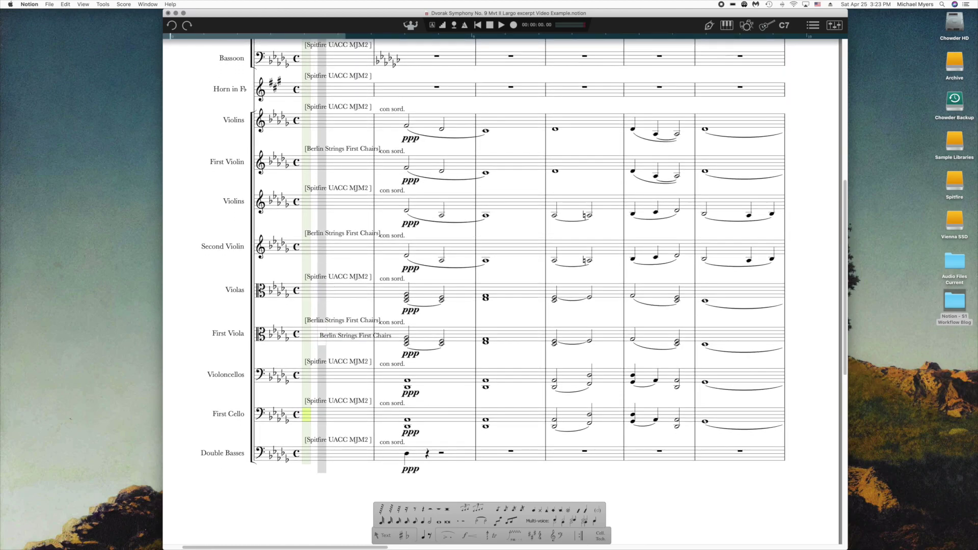
left_click(306, 414)
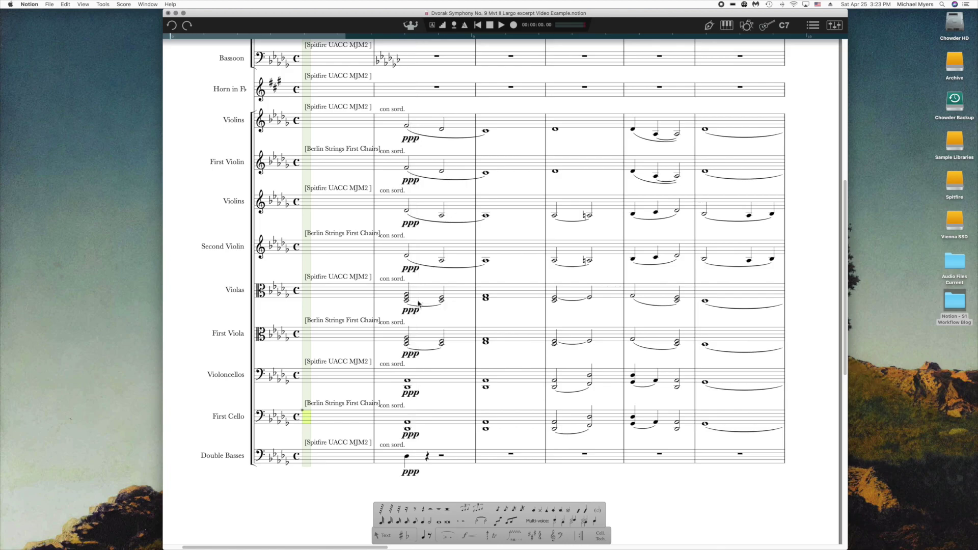